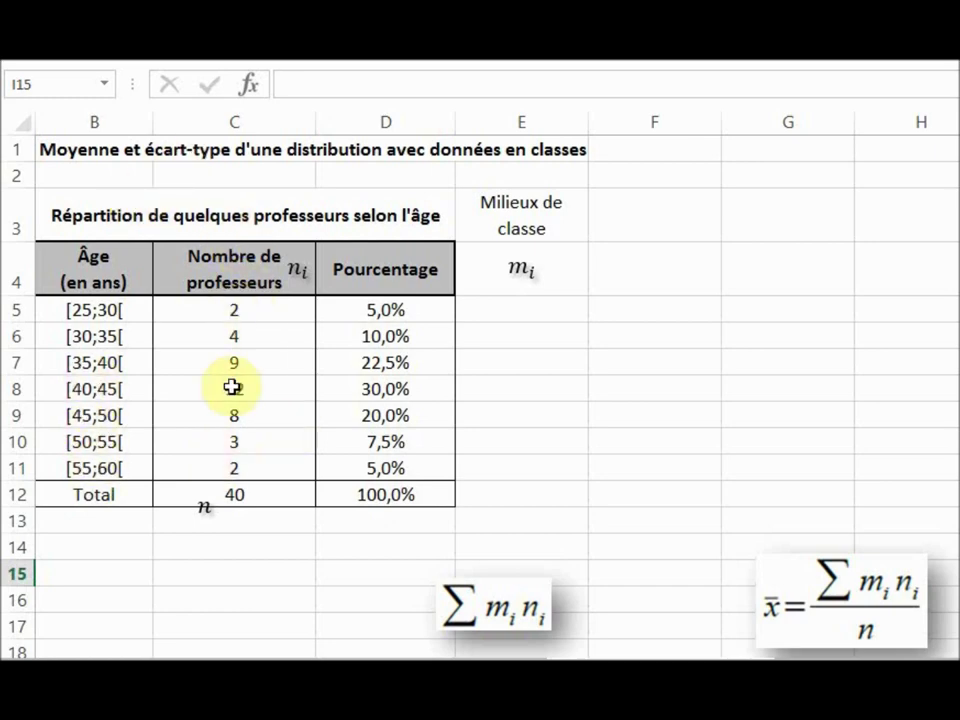
{"action": "left_click", "coordinate": [262, 312]}
{"action": "left_click", "coordinate": [258, 336]}
{"action": "left_click", "coordinate": [255, 389]}
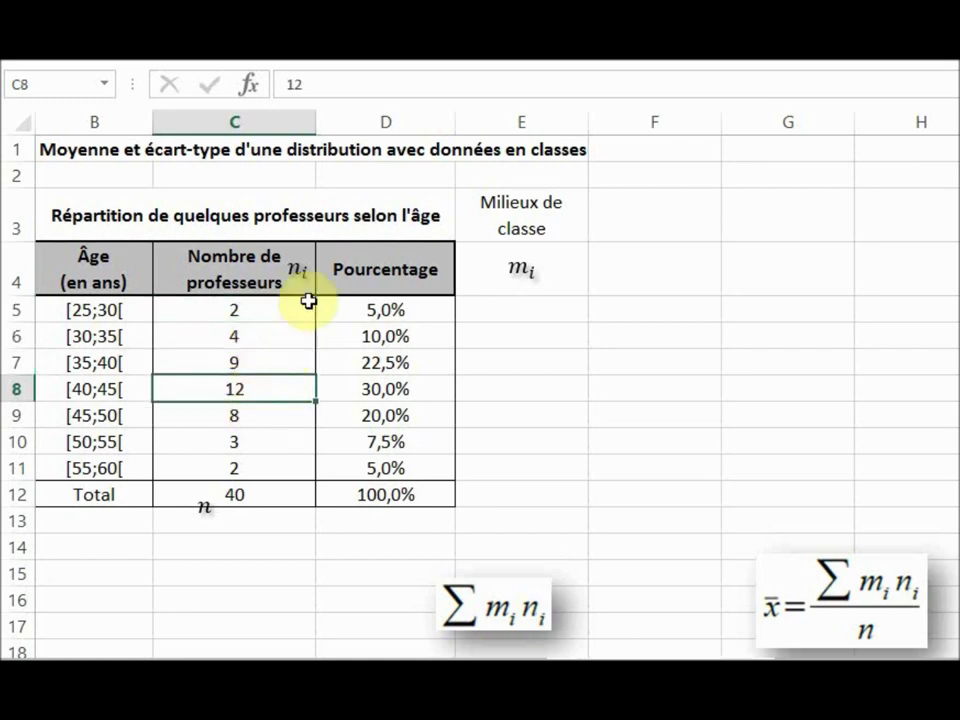
{"action": "left_click", "coordinate": [242, 497]}
{"action": "left_click", "coordinate": [204, 521]}
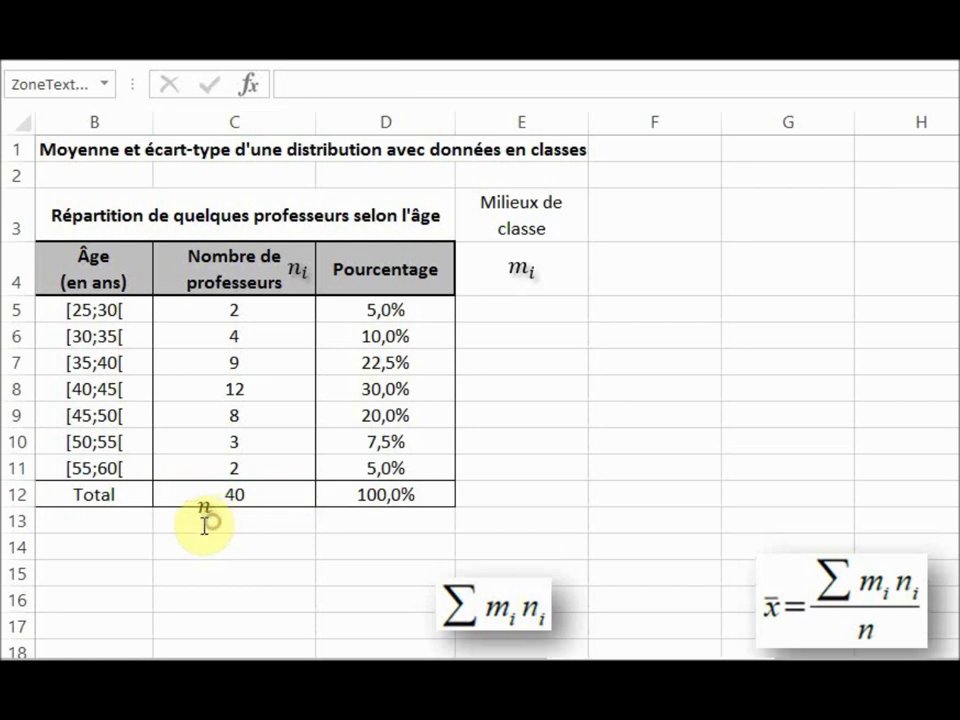
{"action": "left_click", "coordinate": [424, 306]}
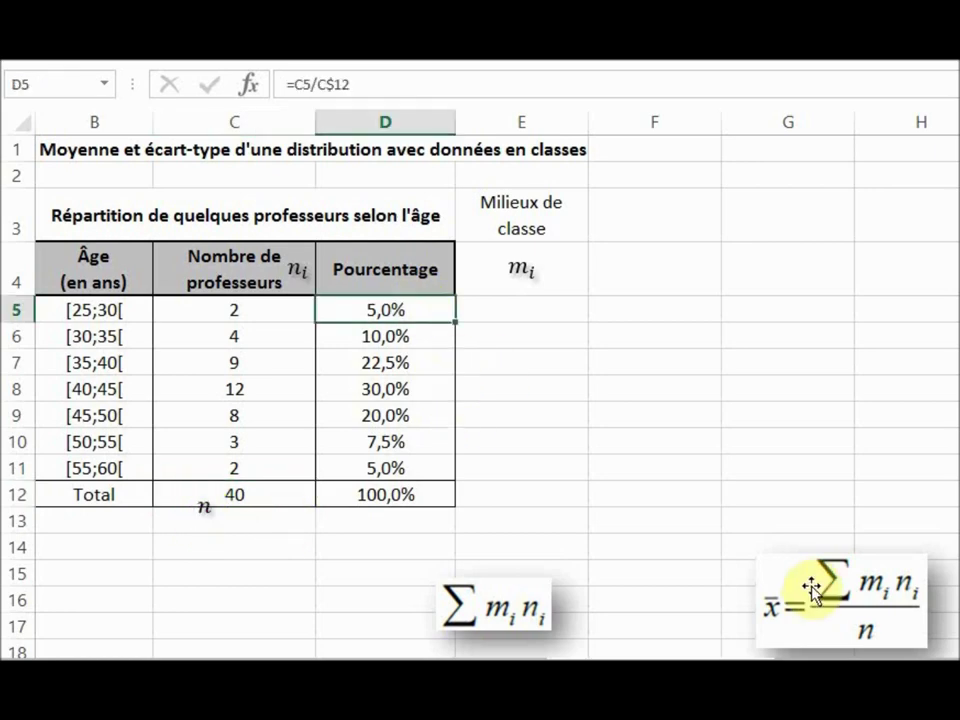
{"action": "left_click_drag", "start_coordinate": [846, 589], "coordinate": [657, 426]}
{"action": "left_click_drag", "start_coordinate": [736, 485], "coordinate": [872, 562]}
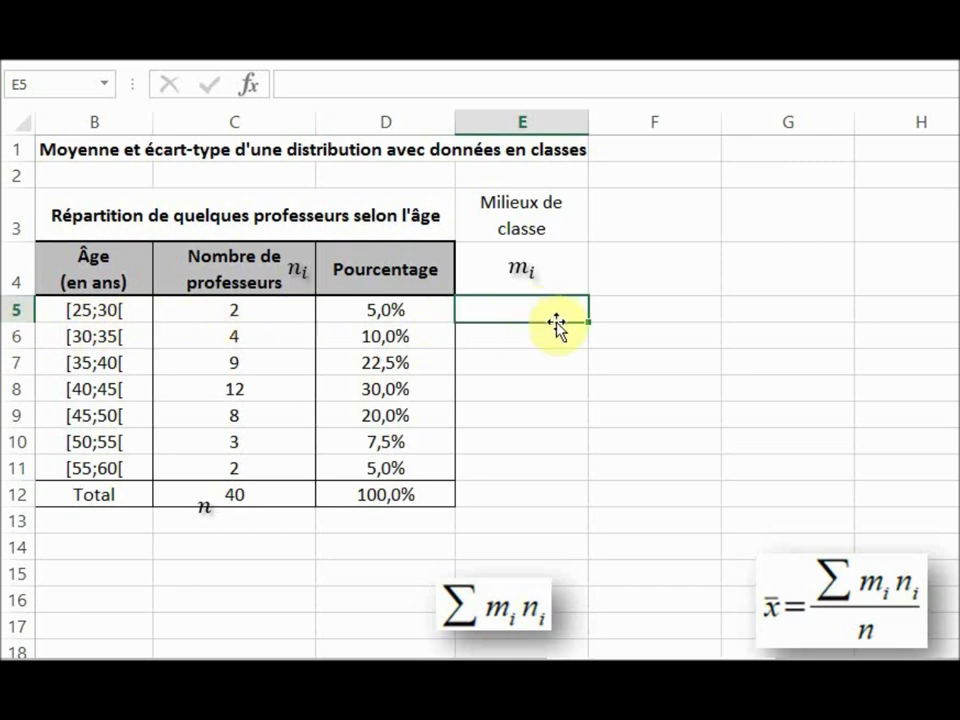
Step: Enter 27,5 and 32,5 in E5:E6 and extend the series down to 57,5 in E11
{"action": "key", "text": "Down"}
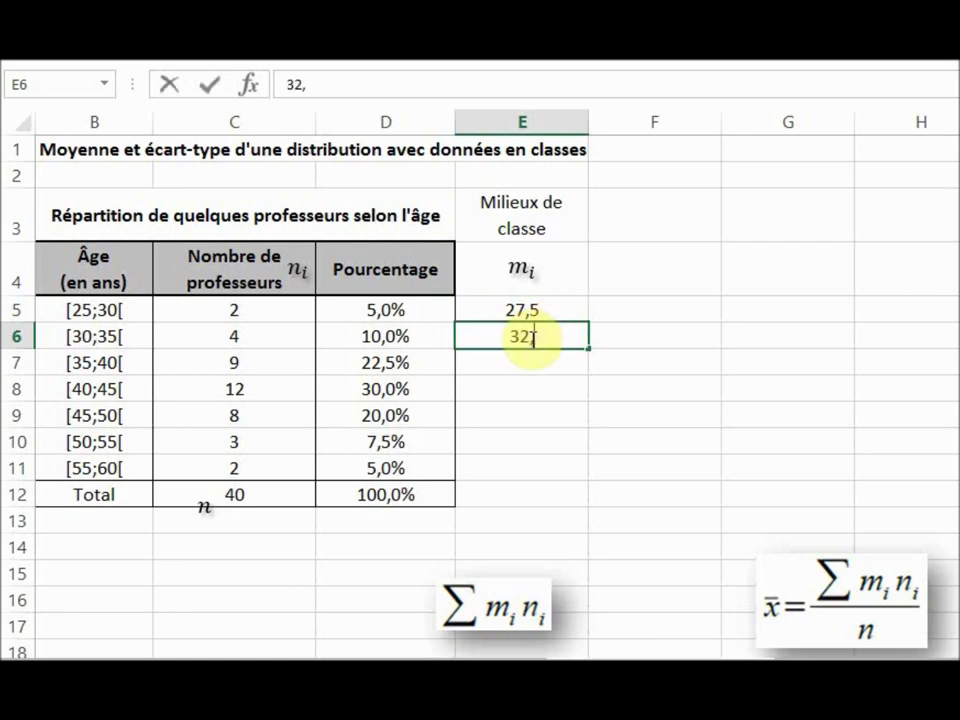
{"action": "key", "text": "Return"}
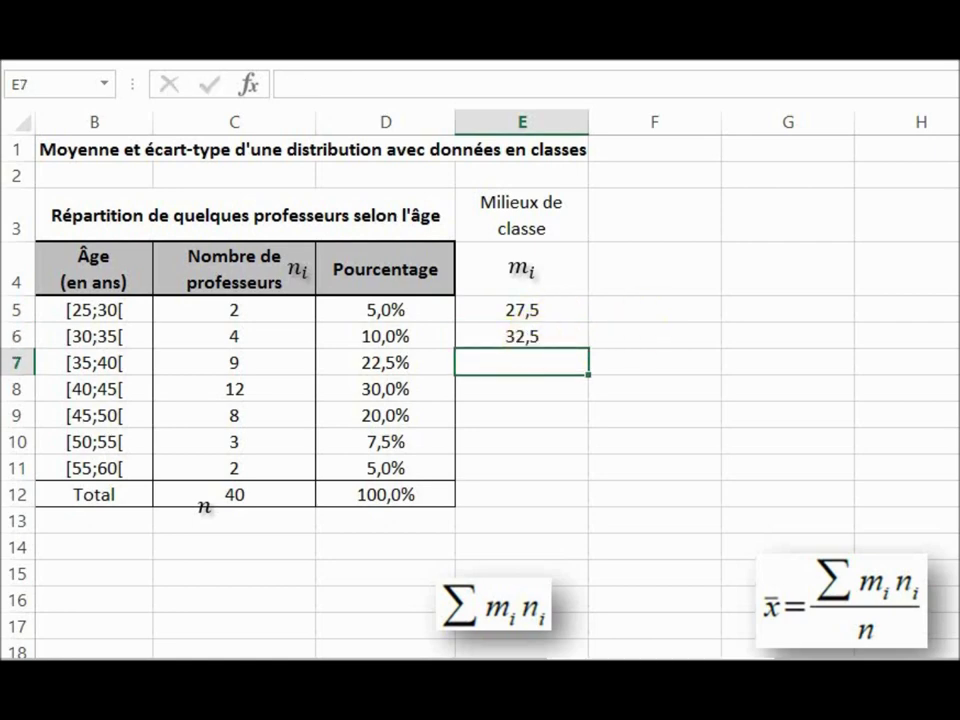
{"action": "left_click_drag", "start_coordinate": [520, 310], "coordinate": [520, 336]}
{"action": "left_click_drag", "start_coordinate": [588, 349], "coordinate": [588, 478]}
{"action": "left_click", "coordinate": [555, 502]}
Step: Review the midpoint in E5 and the teacher count in C5, then move to F5
{"action": "left_click", "coordinate": [915, 570]}
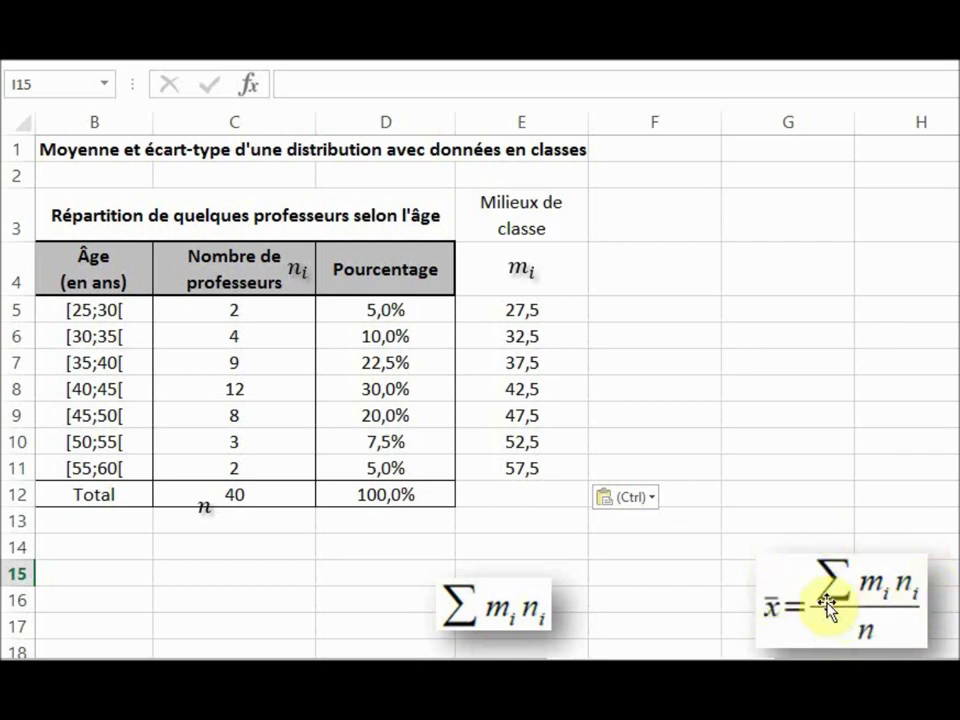
{"action": "left_click", "coordinate": [535, 310]}
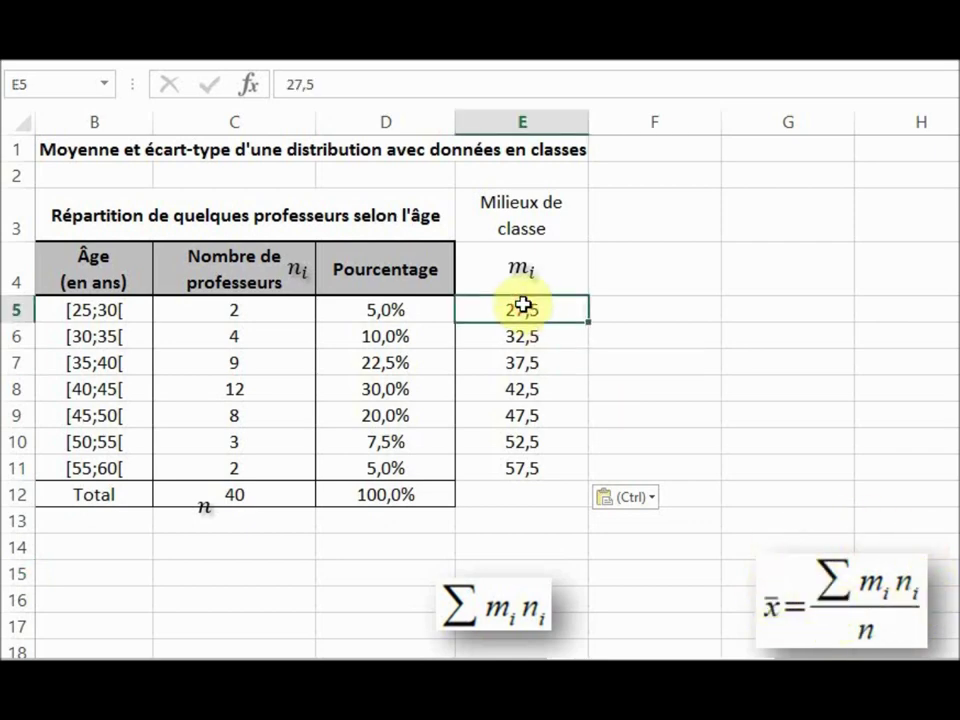
{"action": "left_click", "coordinate": [254, 309]}
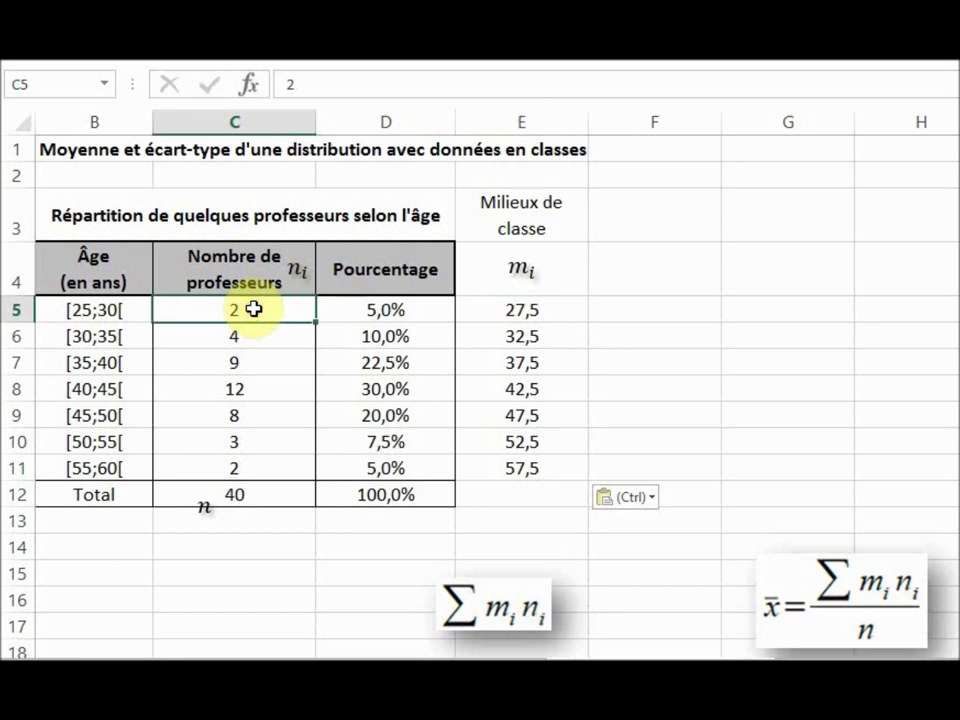
{"action": "left_click", "coordinate": [652, 311]}
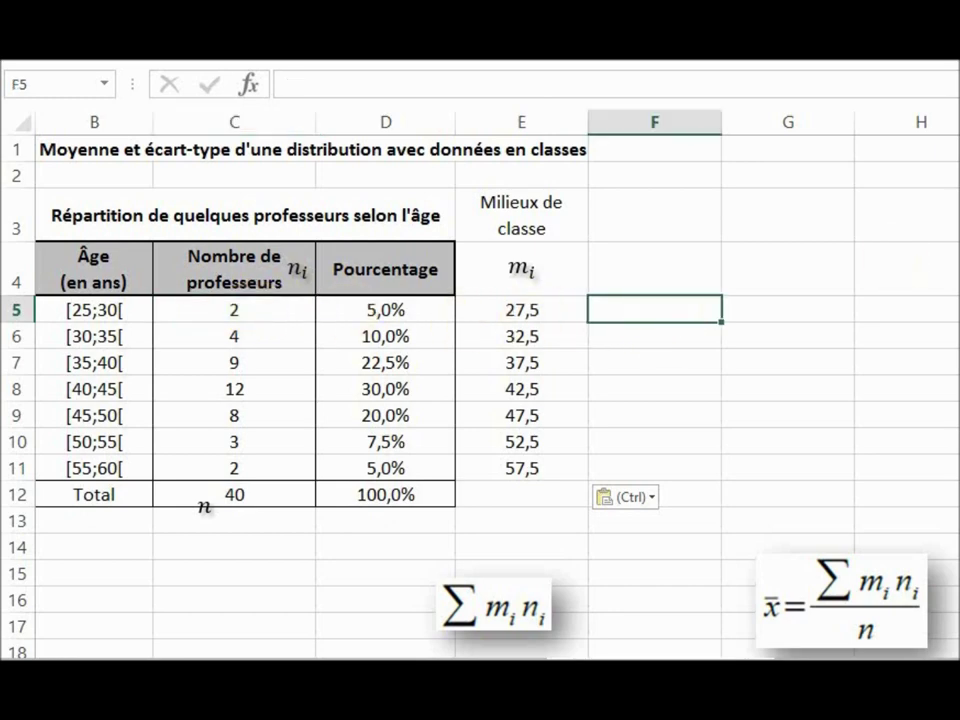
Step: Add the 'Poids de la classe' heading in F3 and enter =E5*C5 in F5, giving 55
{"action": "left_click", "coordinate": [690, 222]}
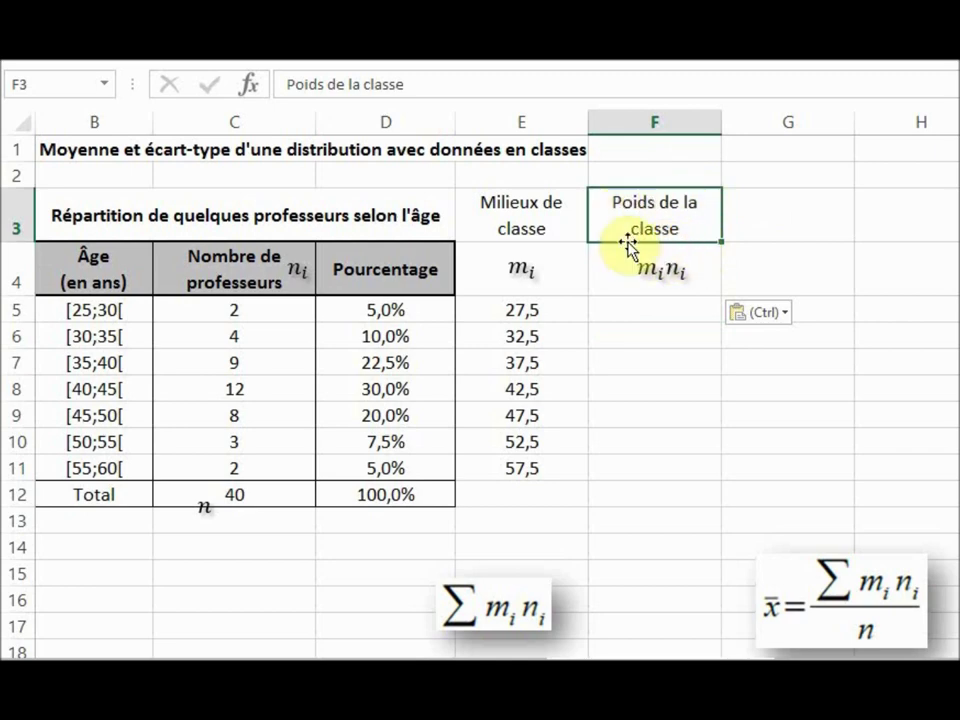
{"action": "left_click", "coordinate": [647, 311]}
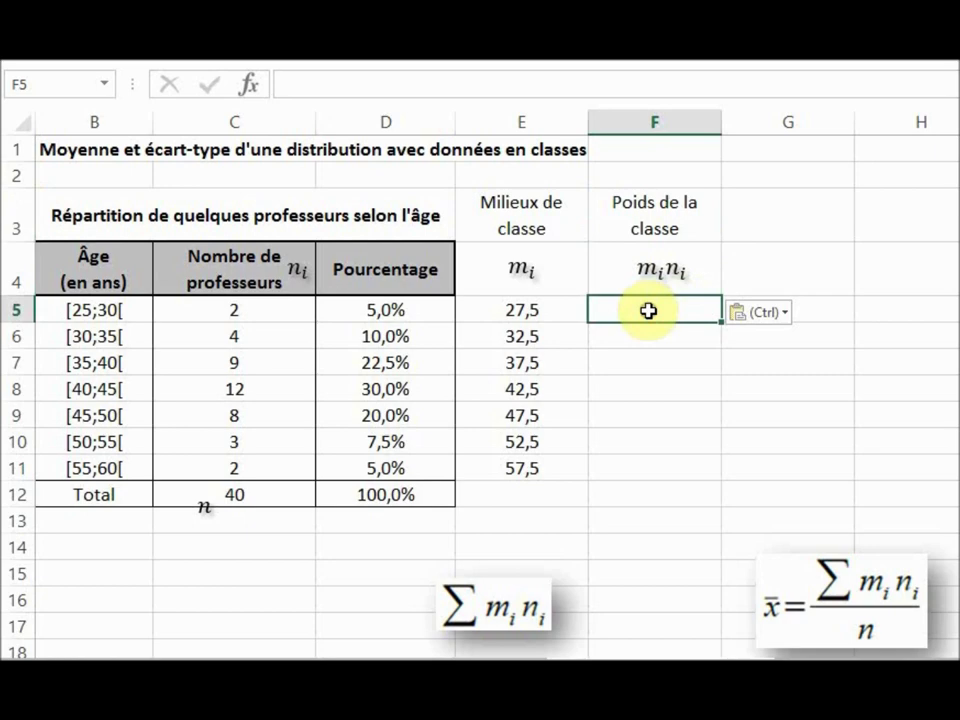
{"action": "type", "text": "="}
{"action": "left_click", "coordinate": [515, 310]}
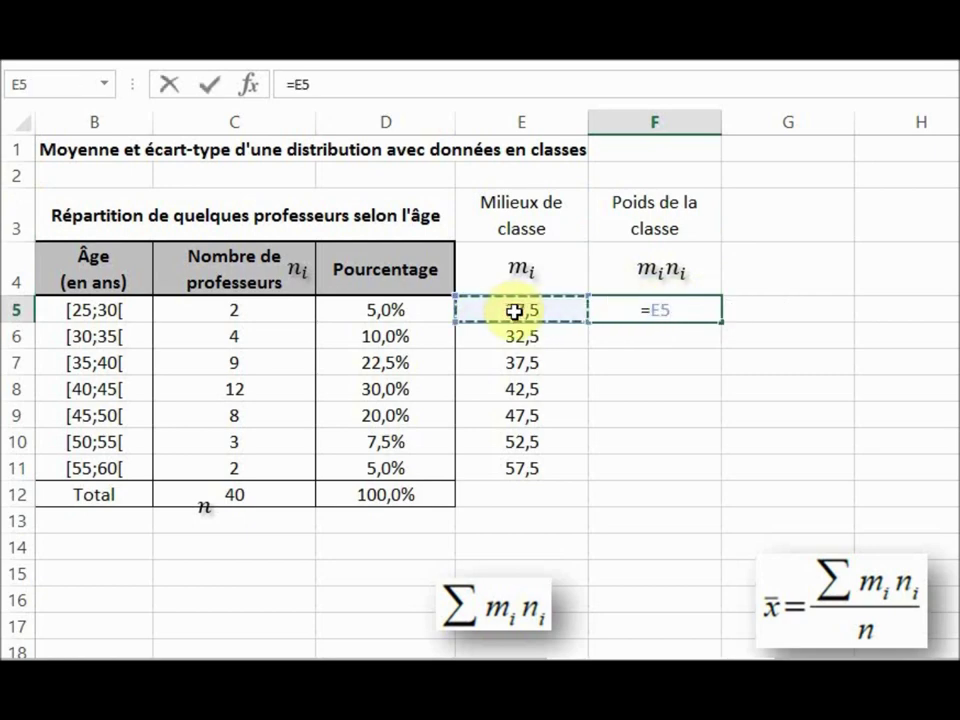
{"action": "left_click", "coordinate": [270, 312]}
{"action": "key", "text": "Return"}
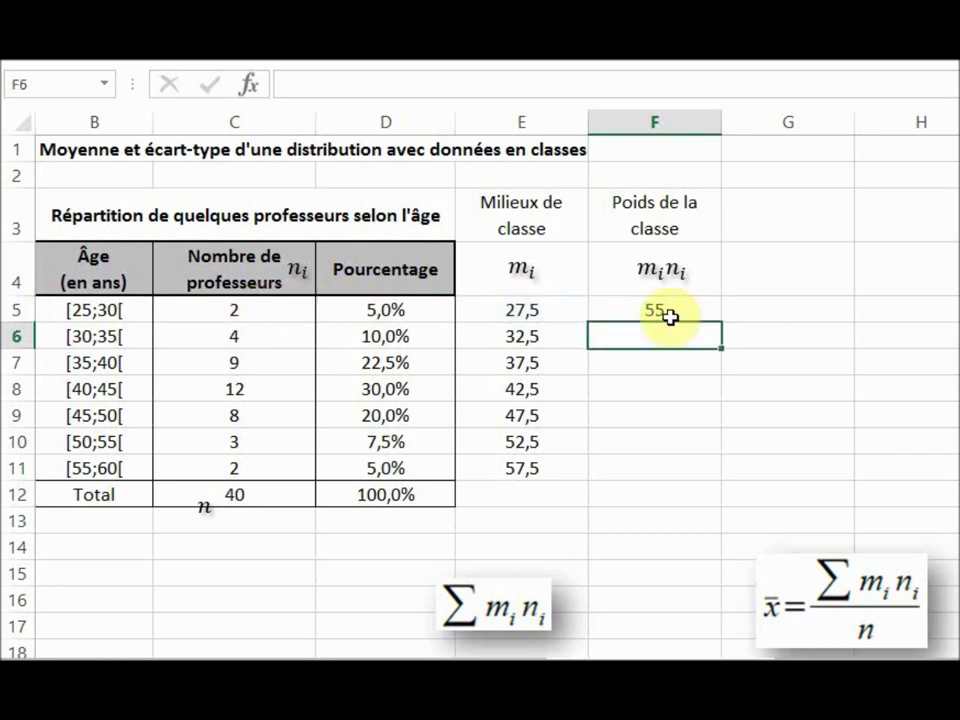
Step: Copy the F5 product formula down to F11, reaching 115, and select F12
{"action": "left_click", "coordinate": [678, 310]}
{"action": "left_click", "coordinate": [664, 341]}
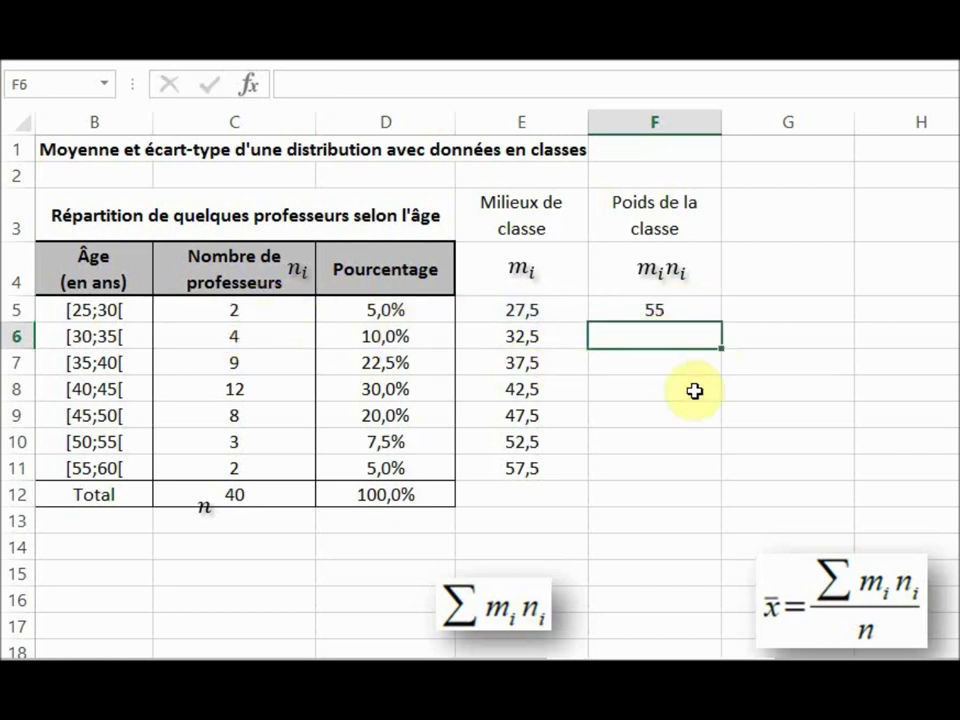
{"action": "left_click", "coordinate": [663, 306]}
{"action": "left_click_drag", "start_coordinate": [721, 321], "coordinate": [718, 474]}
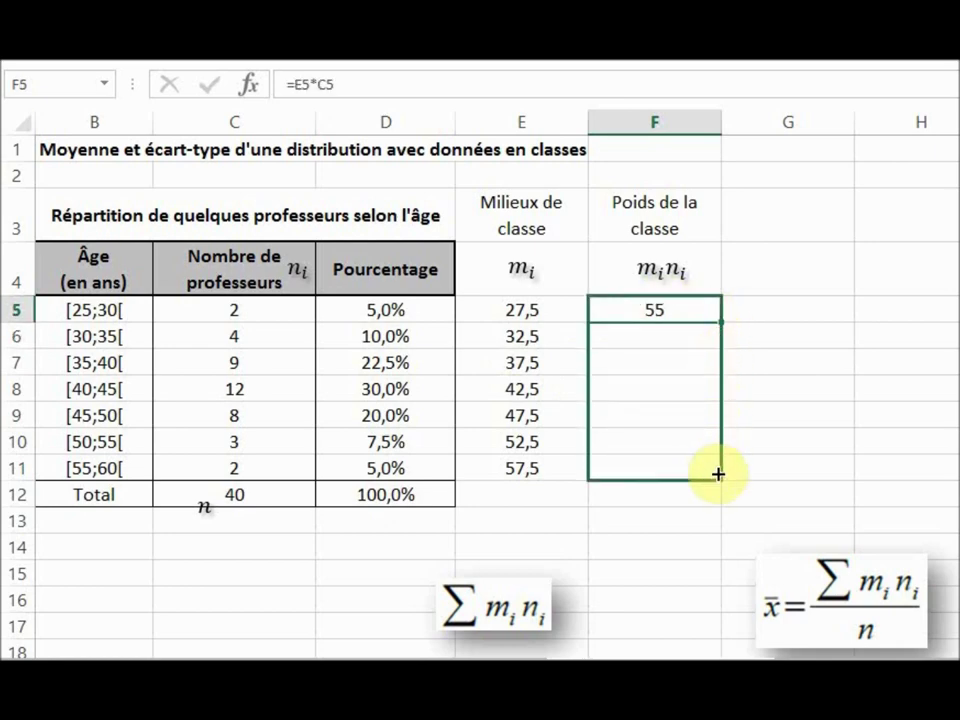
{"action": "left_click_drag", "start_coordinate": [718, 476], "coordinate": [718, 477]}
{"action": "left_click", "coordinate": [793, 486]}
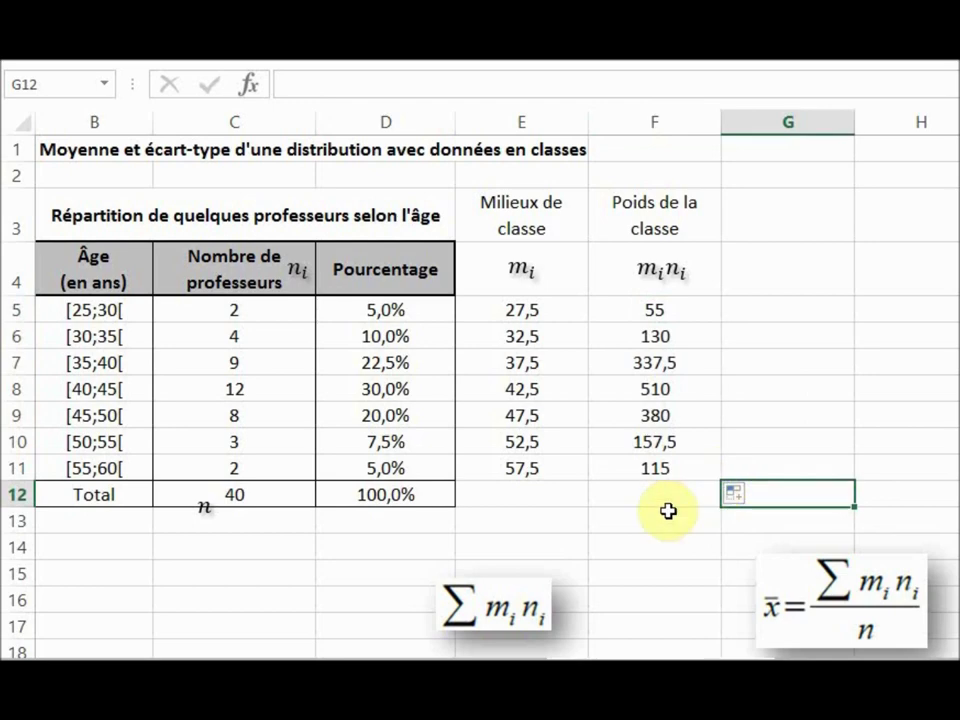
{"action": "left_click", "coordinate": [711, 497]}
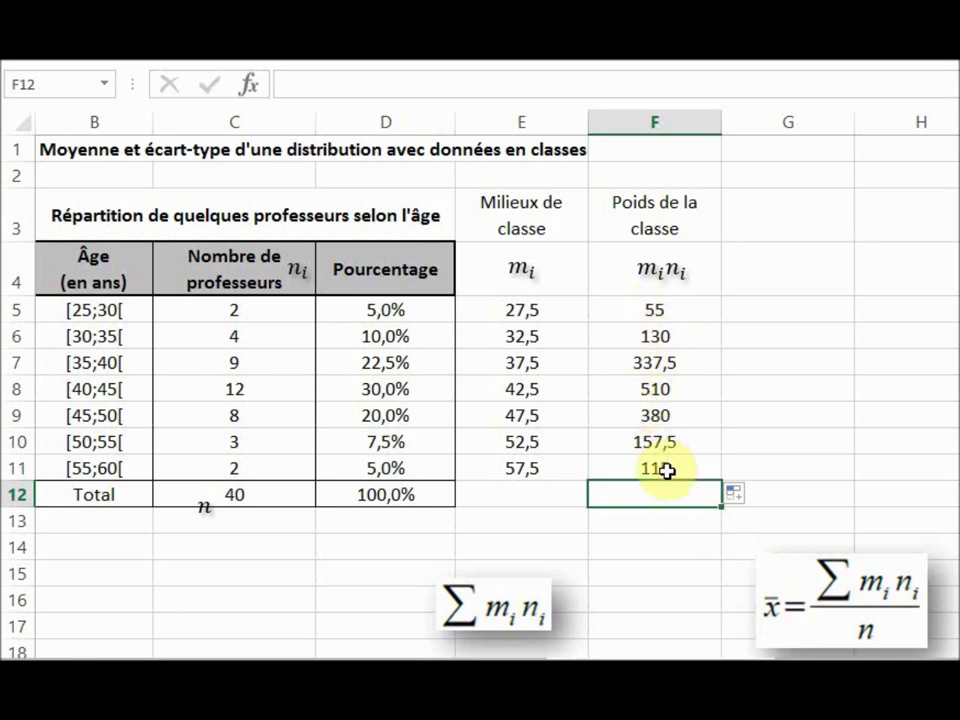
Step: Enter =SOMME(F5:F11) in F12 to total the class weights, giving 1685
{"action": "type", "text": "=SOM"}
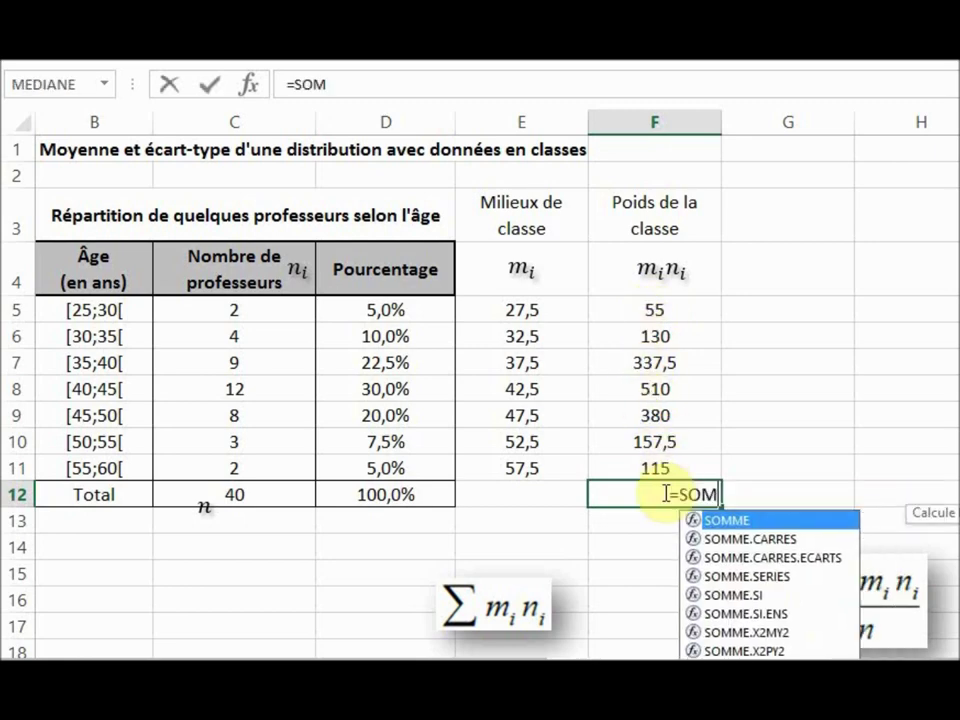
{"action": "type", "text": "ME("}
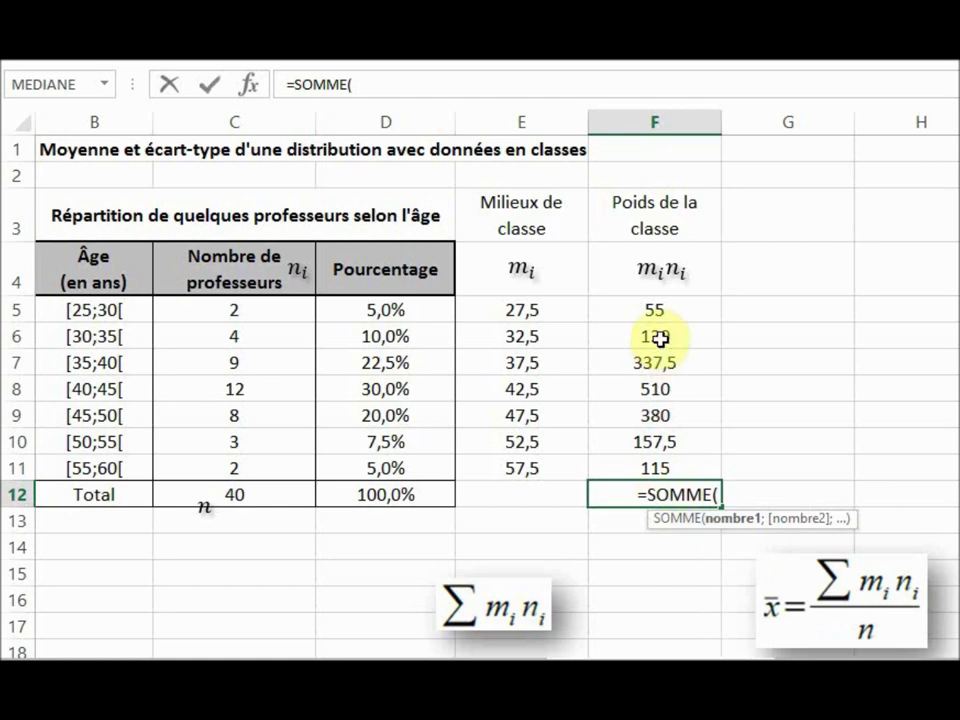
{"action": "left_click_drag", "start_coordinate": [666, 306], "coordinate": [667, 469]}
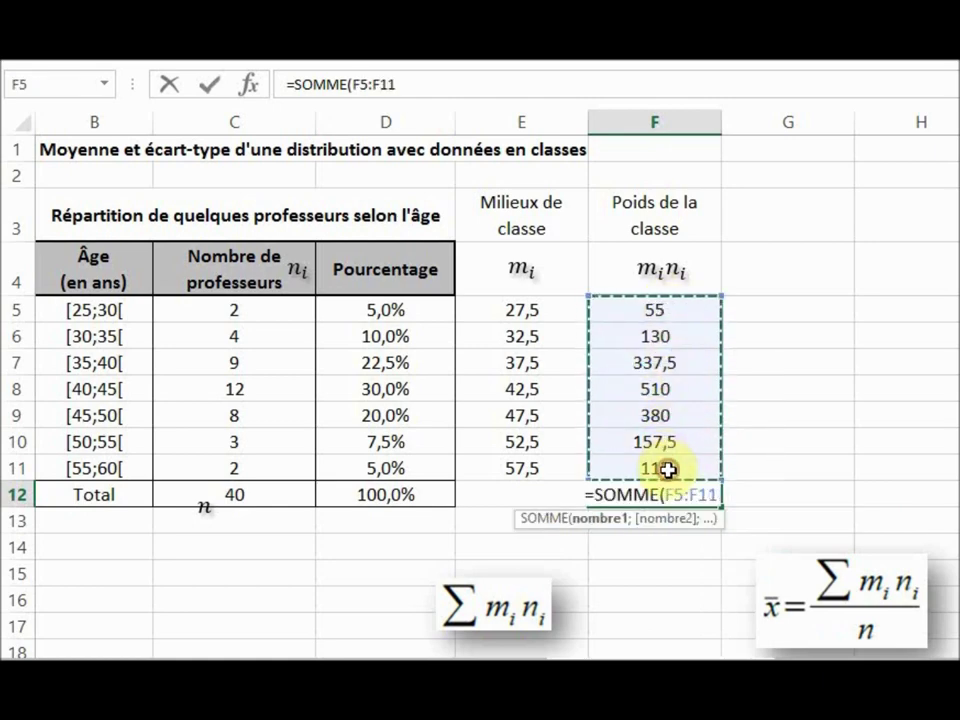
{"action": "type", "text": ")"}
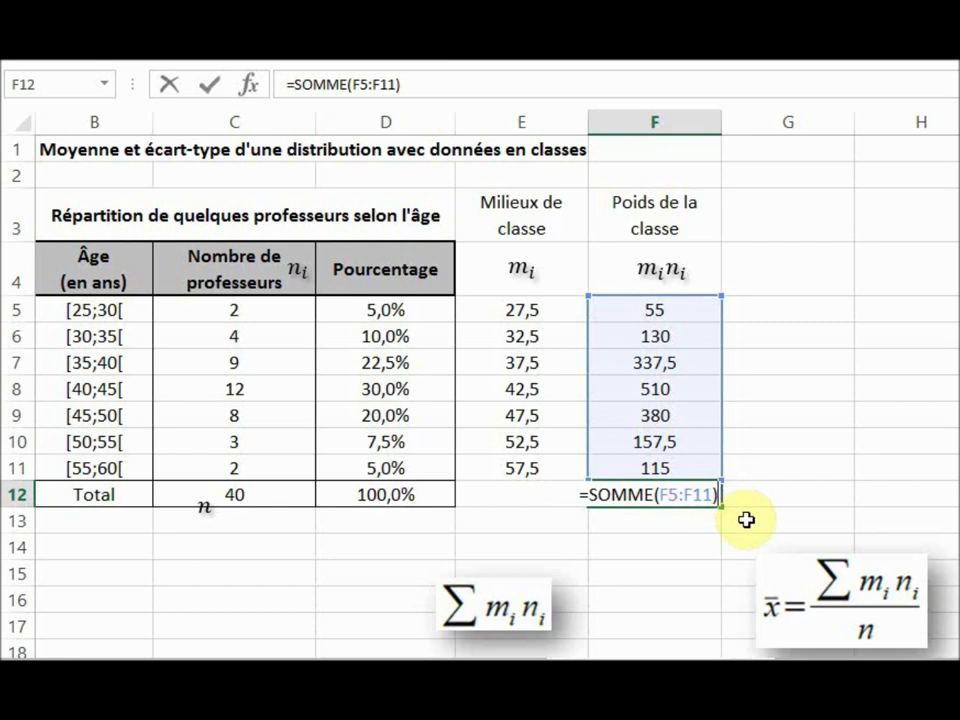
{"action": "key", "text": "ctrl+Return"}
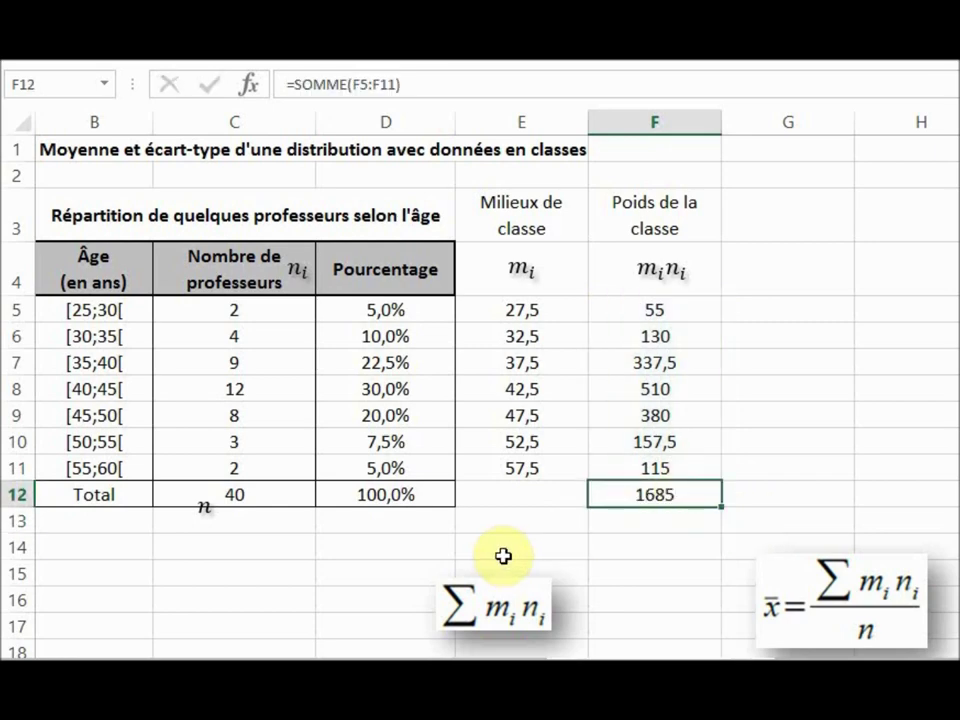
Step: Move the ∑ mᵢnᵢ image beside the total and back below the table, then review the formula
{"action": "left_click_drag", "start_coordinate": [510, 614], "coordinate": [777, 492]}
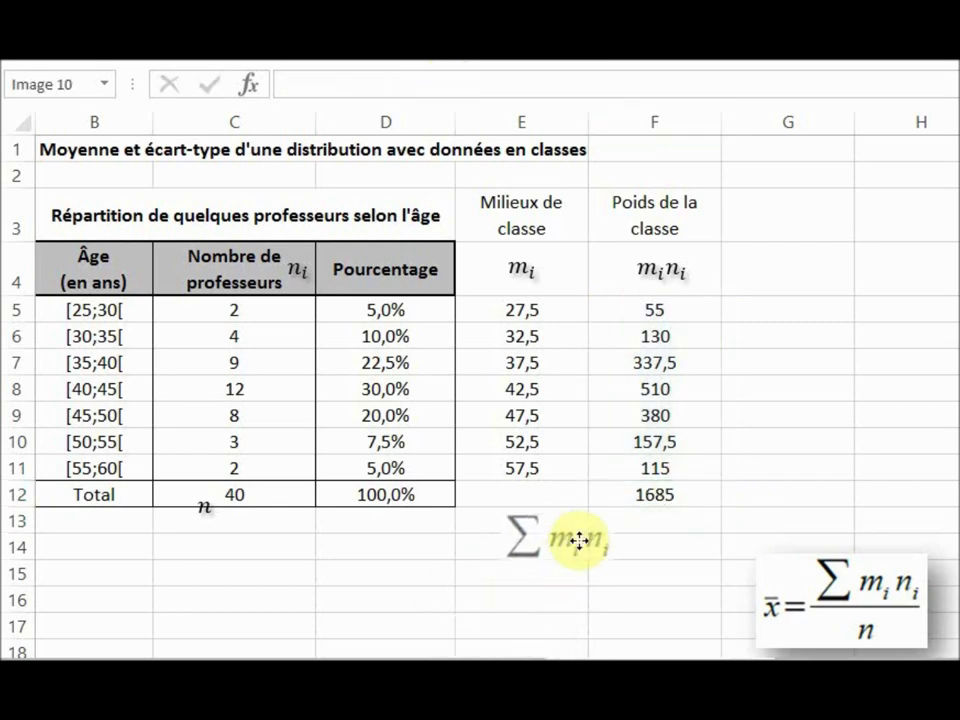
{"action": "left_click_drag", "start_coordinate": [777, 492], "coordinate": [511, 600]}
{"action": "left_click", "coordinate": [682, 493]}
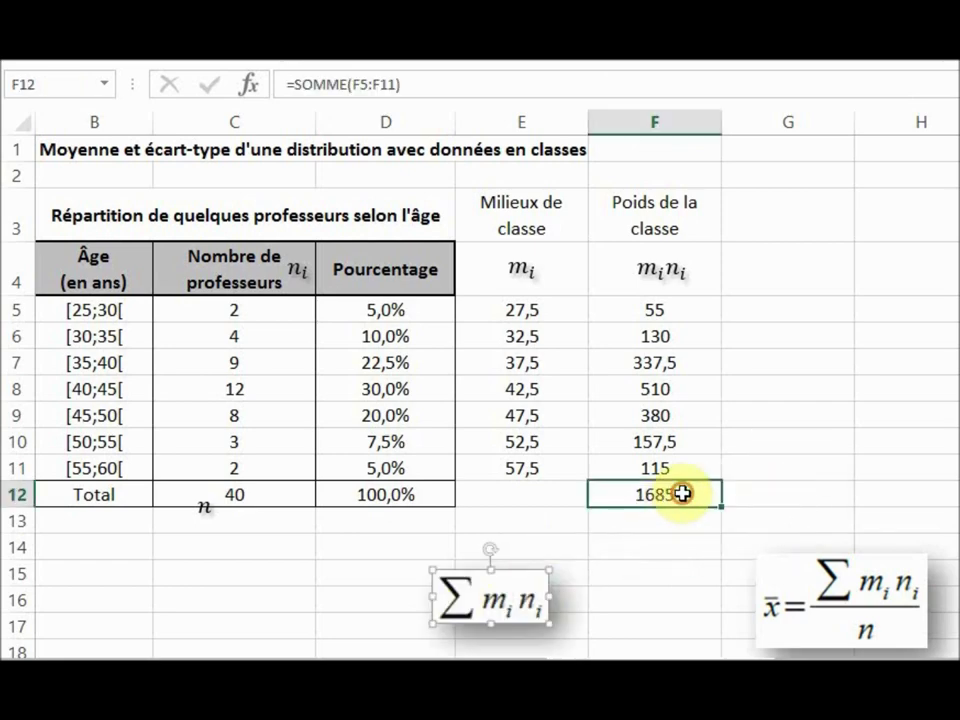
{"action": "left_click", "coordinate": [845, 572]}
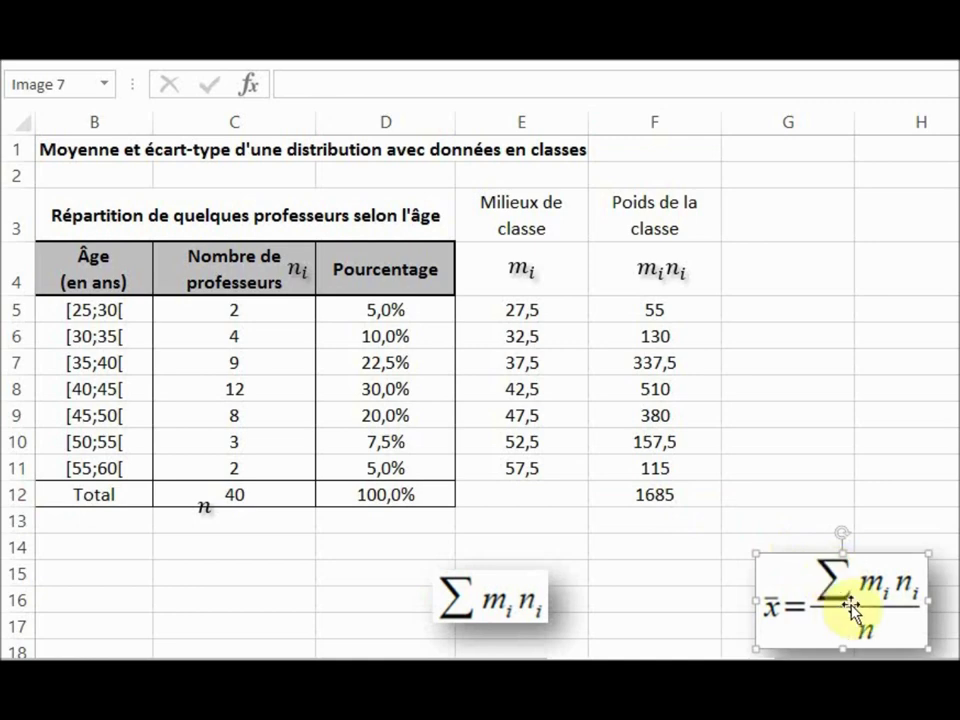
Step: Enter =F12/C12 in F13 to compute the mean age 42,125
{"action": "left_click", "coordinate": [640, 518]}
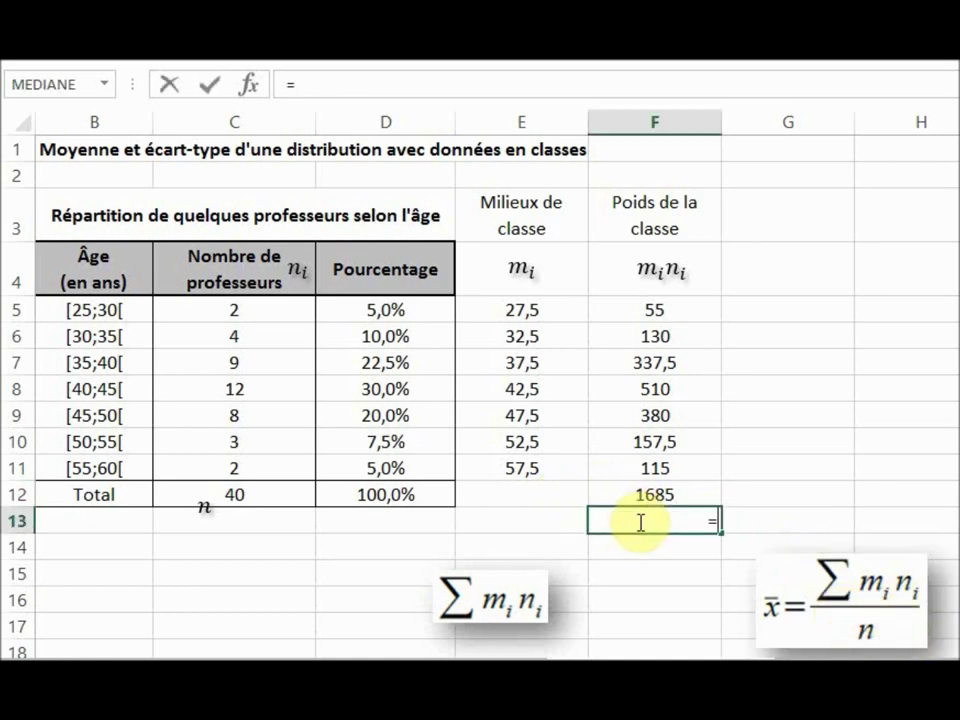
{"action": "left_click", "coordinate": [662, 491]}
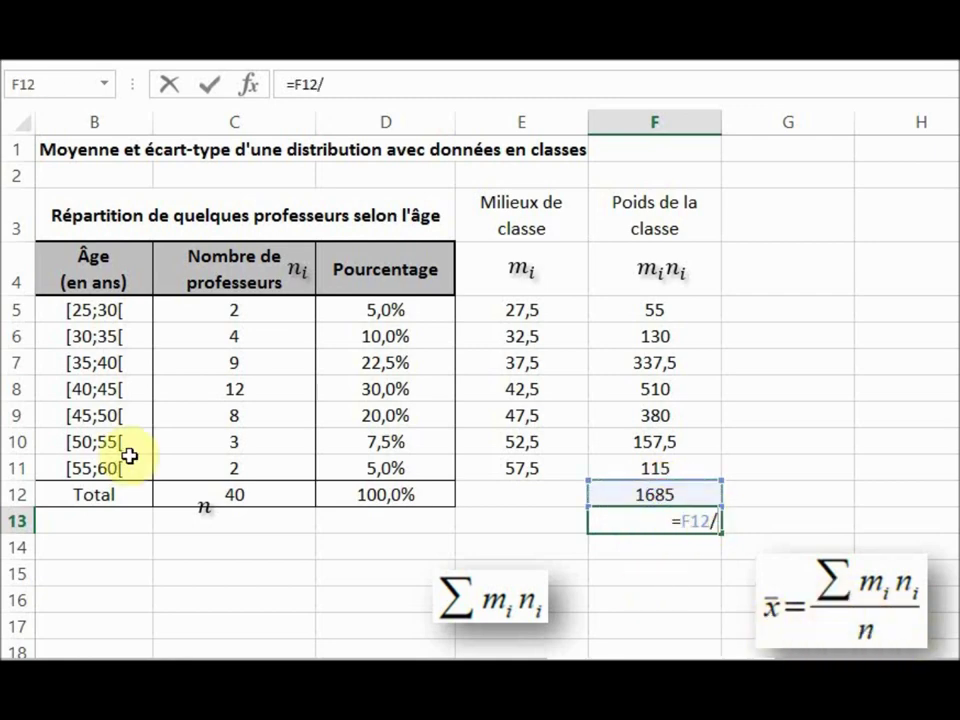
{"action": "left_click", "coordinate": [267, 494]}
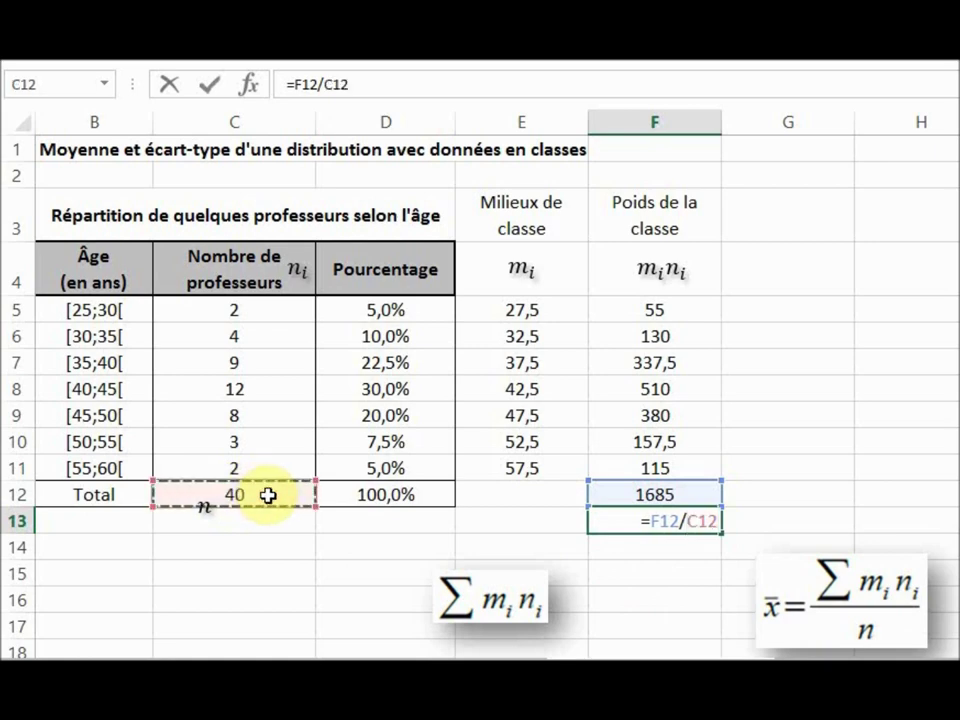
{"action": "key", "text": "ctrl+Return"}
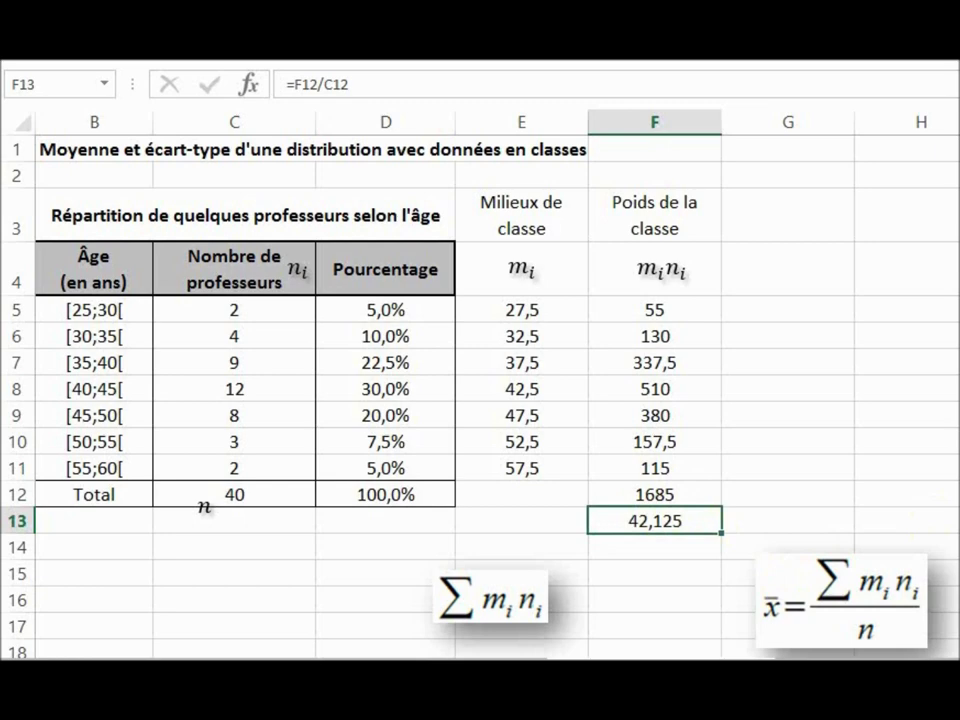
Step: Review the Somme label and the midpoints and products in rows 5 to 7
{"action": "left_click", "coordinate": [533, 494]}
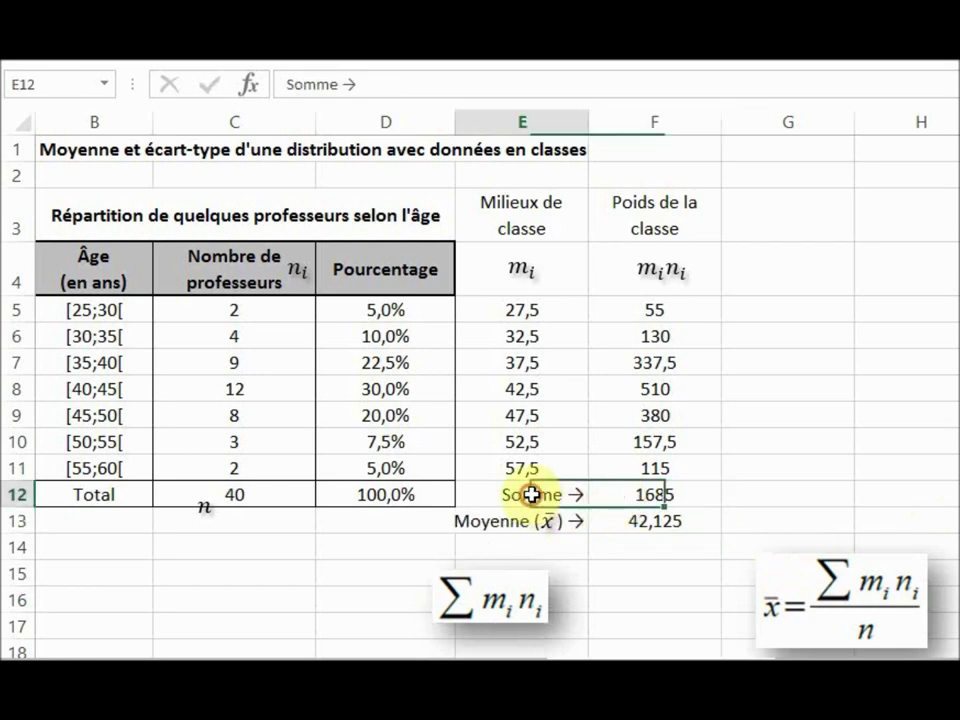
{"action": "left_click", "coordinate": [540, 307]}
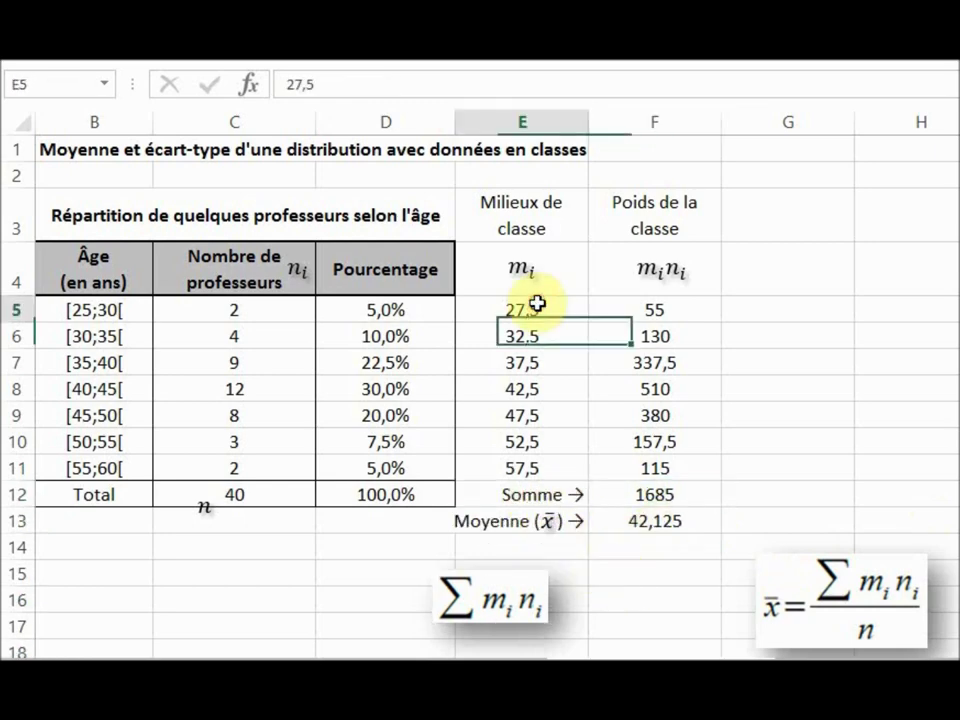
{"action": "left_click", "coordinate": [652, 309]}
{"action": "left_click", "coordinate": [553, 340]}
{"action": "left_click", "coordinate": [656, 334]}
{"action": "left_click", "coordinate": [560, 366]}
{"action": "left_click", "coordinate": [636, 365]}
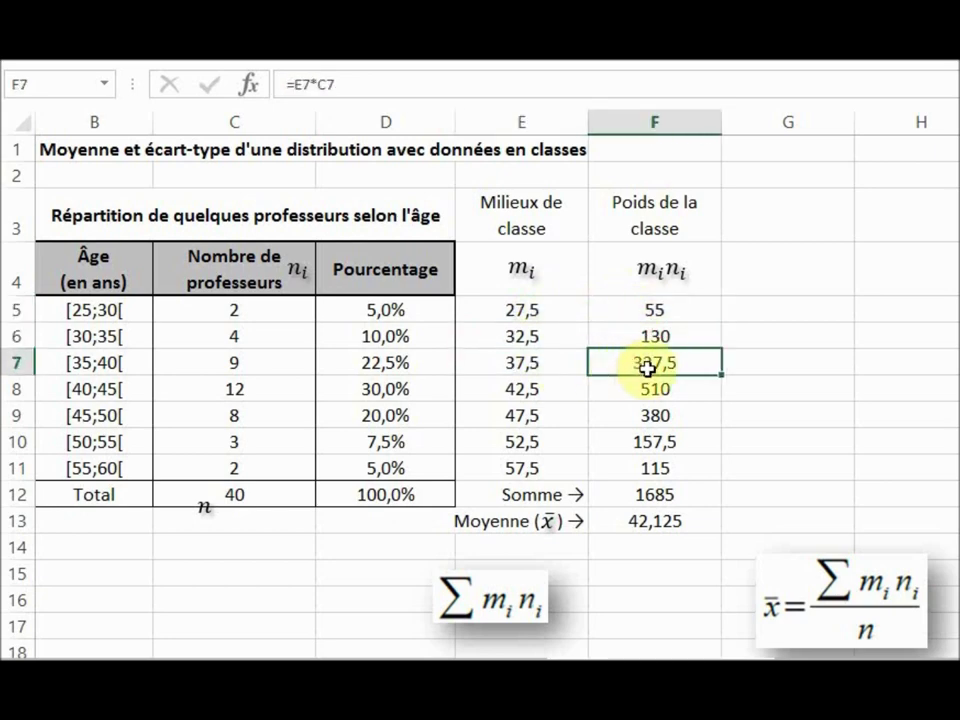
Step: Check the midpoints and products in rows 8 to 11, including 42,5 and 52,5
{"action": "left_click", "coordinate": [553, 388]}
{"action": "left_click", "coordinate": [553, 416]}
{"action": "left_click", "coordinate": [596, 417]}
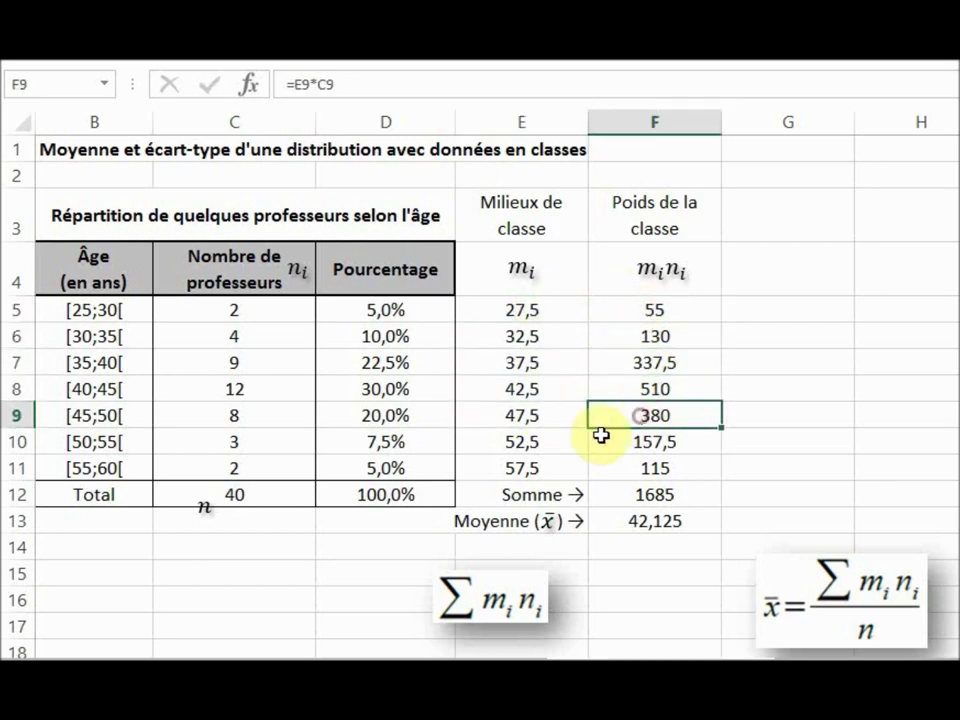
{"action": "left_click", "coordinate": [548, 443]}
{"action": "left_click", "coordinate": [634, 452]}
{"action": "left_click", "coordinate": [552, 467]}
{"action": "left_click", "coordinate": [628, 469]}
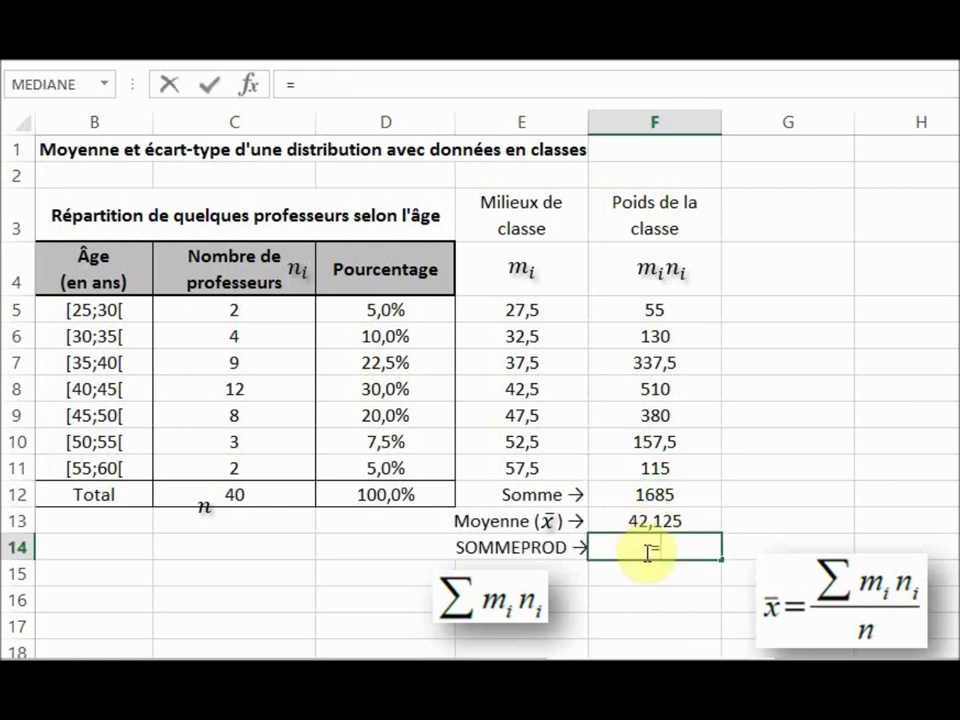
Step: Enter =SOMMEPROD(E5:E11;C5:C11) in F14, confirming the 1685 total
{"action": "type", "text": "SOMME"}
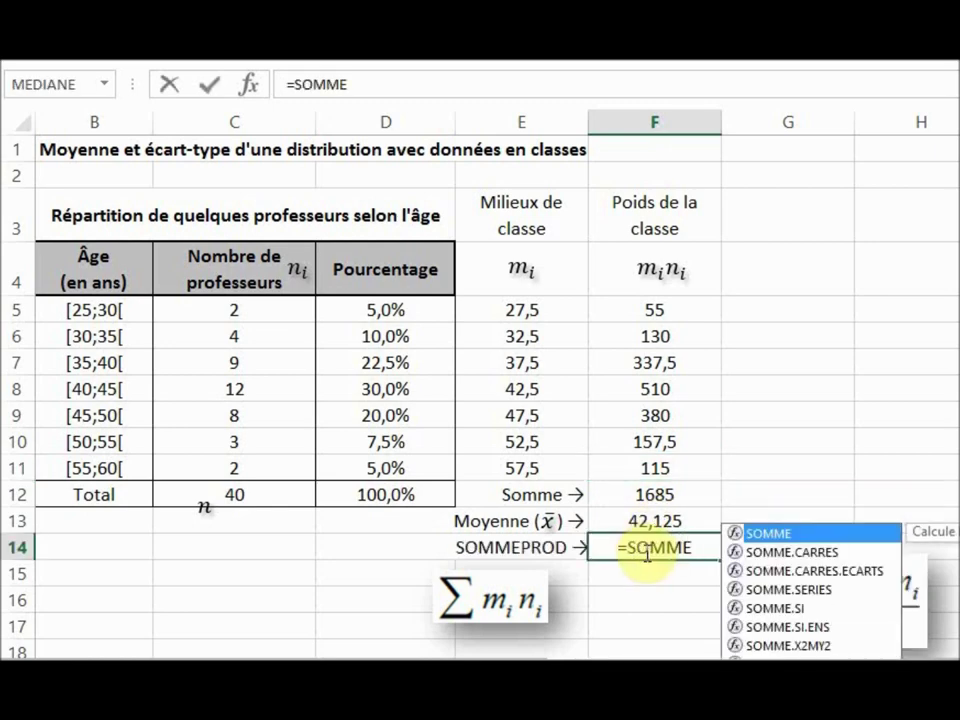
{"action": "type", "text": "PROD("}
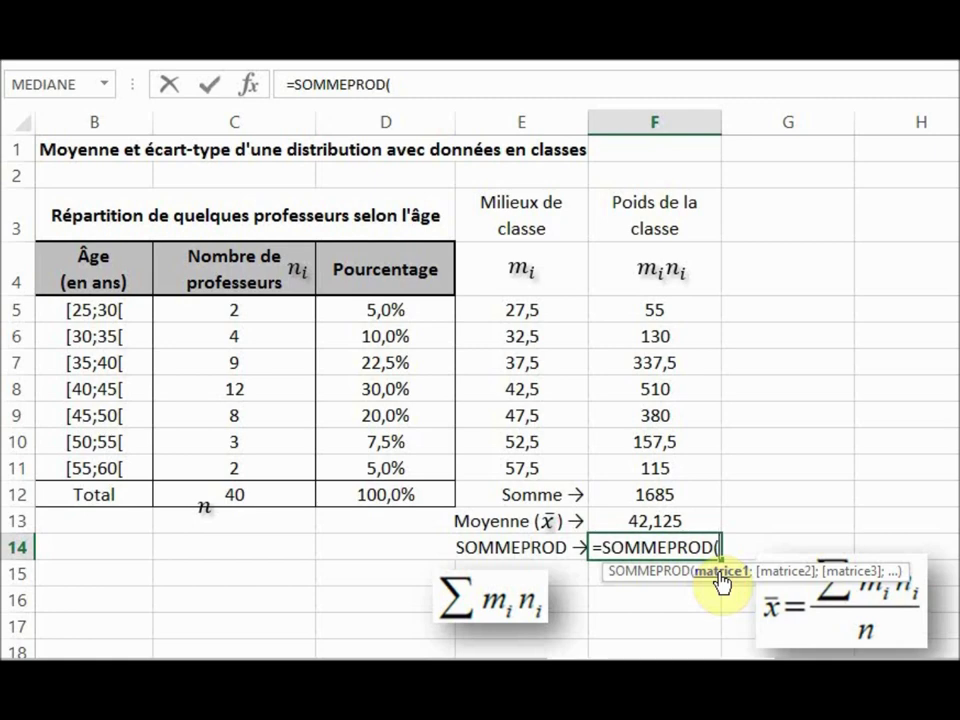
{"action": "left_click_drag", "start_coordinate": [513, 305], "coordinate": [512, 465]}
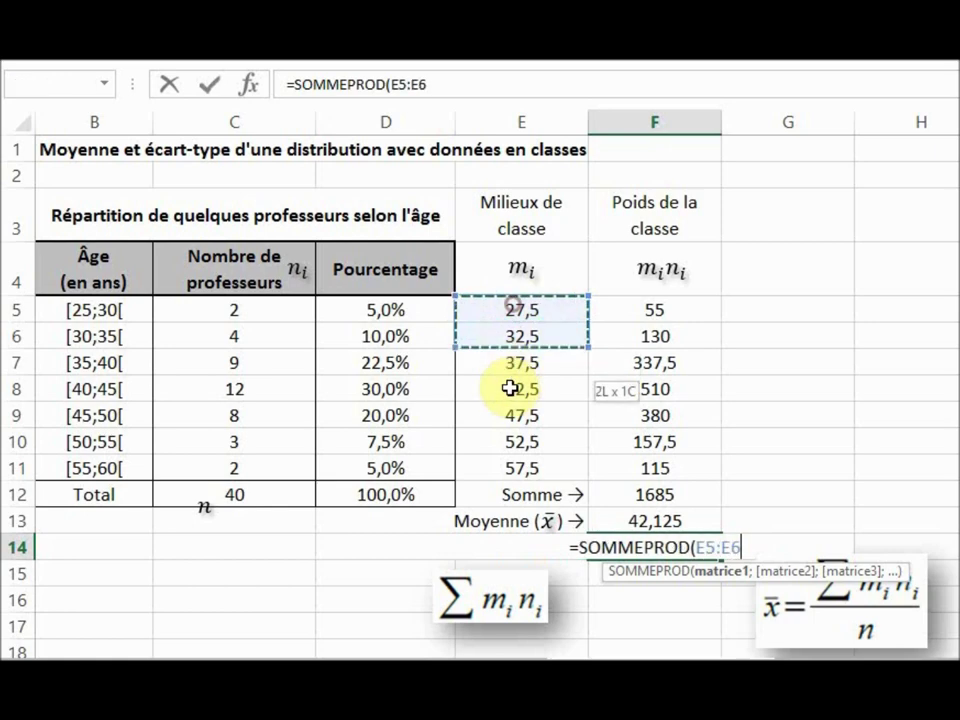
{"action": "type", "text": ";"}
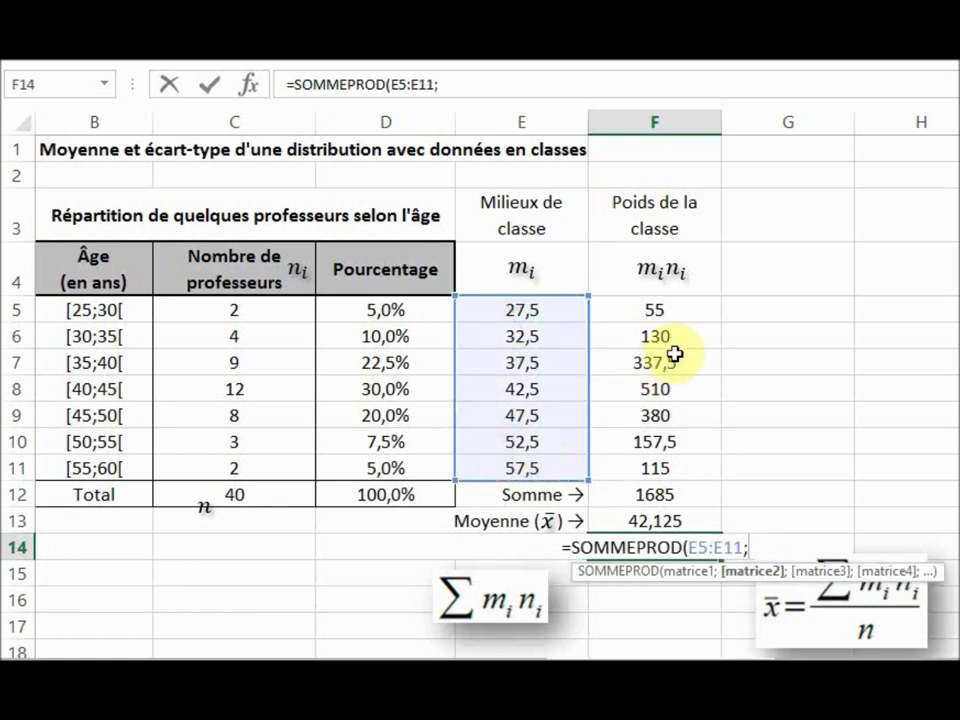
{"action": "left_click_drag", "start_coordinate": [217, 300], "coordinate": [231, 469]}
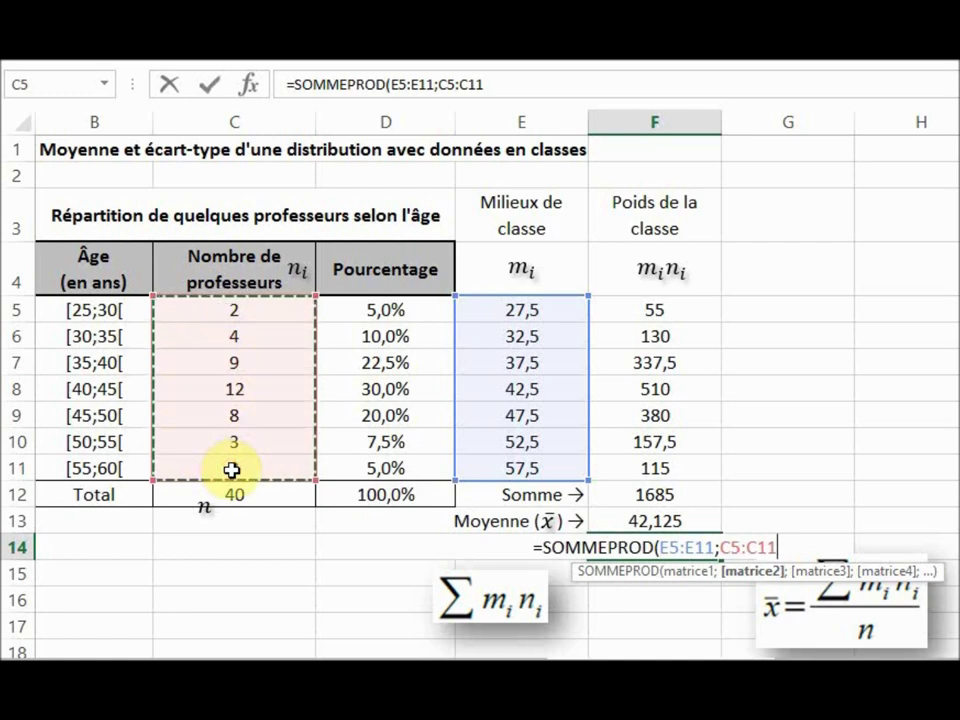
{"action": "type", "text": ")"}
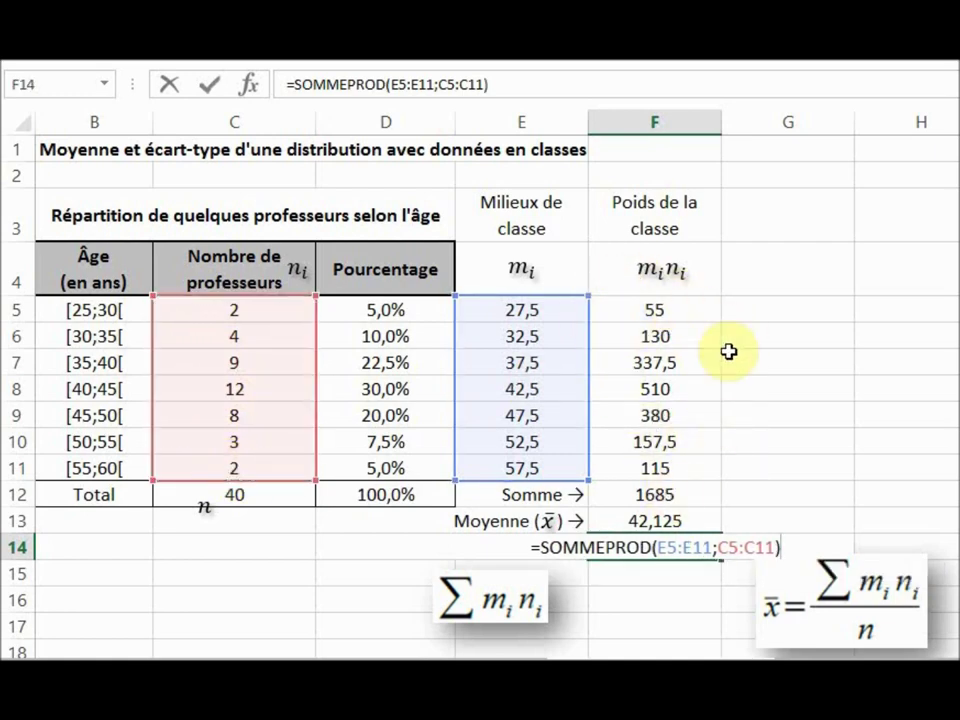
{"action": "key", "text": "ctrl+Return"}
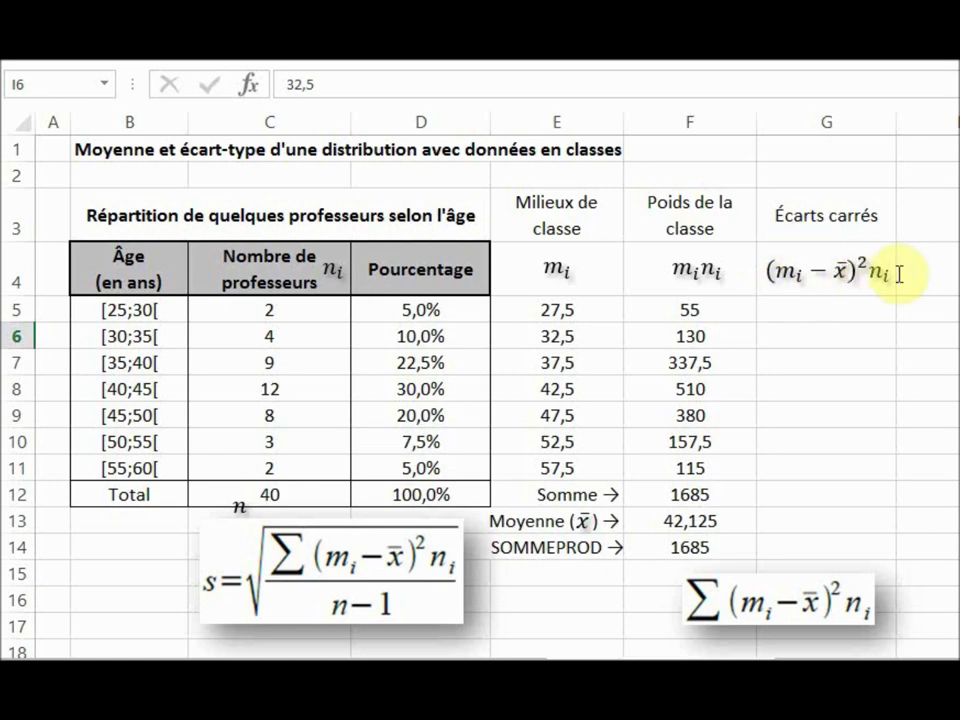
Step: Point out the first teacher count in C5
{"action": "left_click", "coordinate": [296, 310]}
Step: Enter =(E5-F13)^2*C5 in G5, giving 427,78125
{"action": "left_click", "coordinate": [853, 307]}
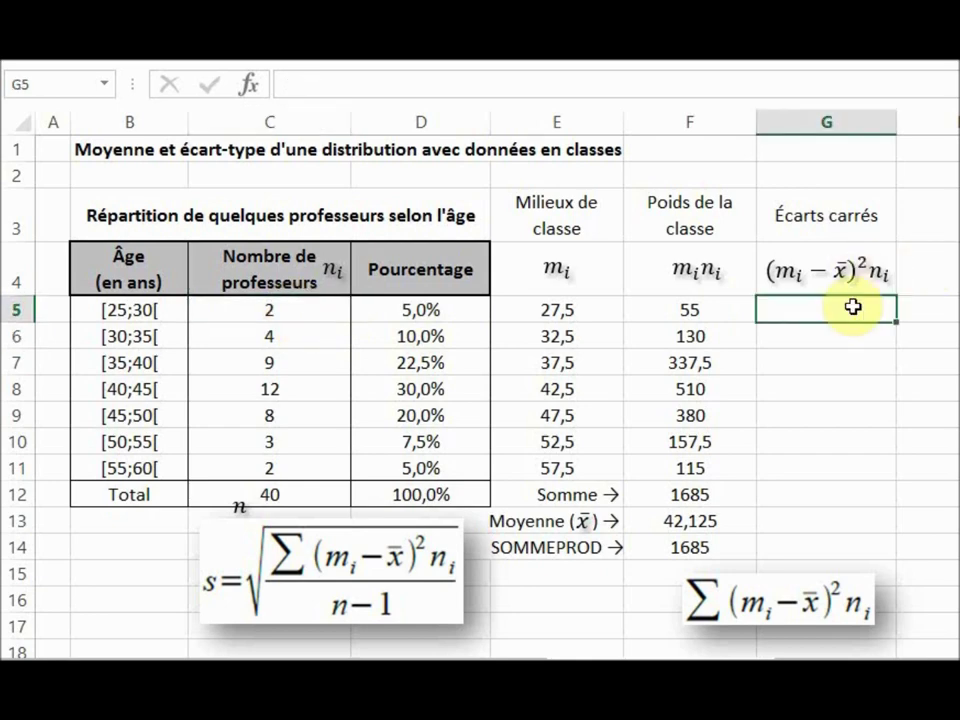
{"action": "type", "text": "=("}
{"action": "left_click", "coordinate": [558, 310]}
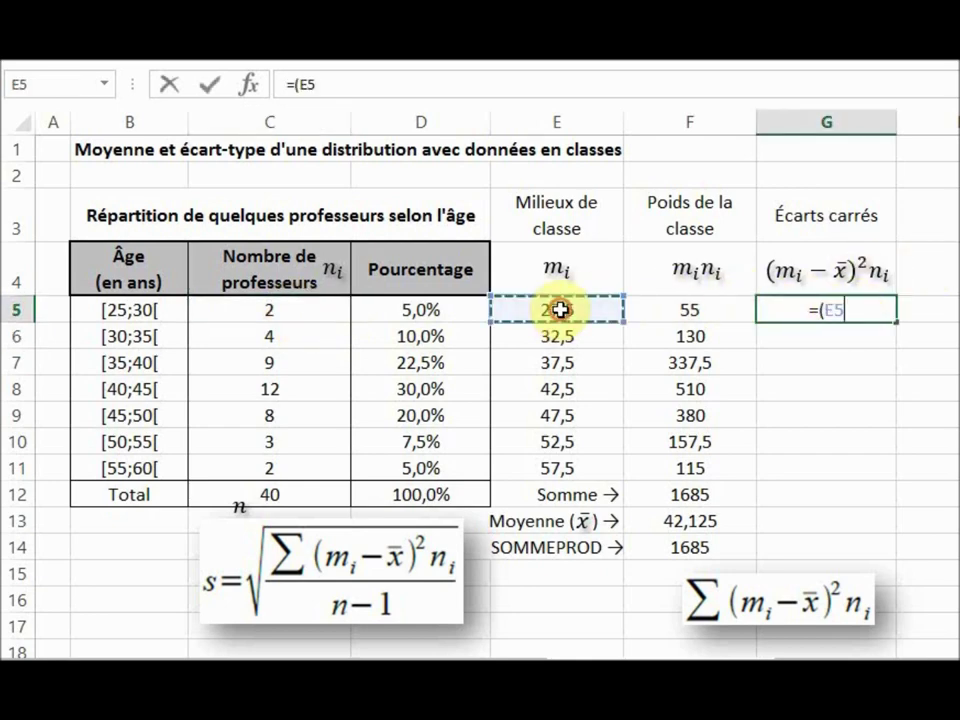
{"action": "type", "text": "-"}
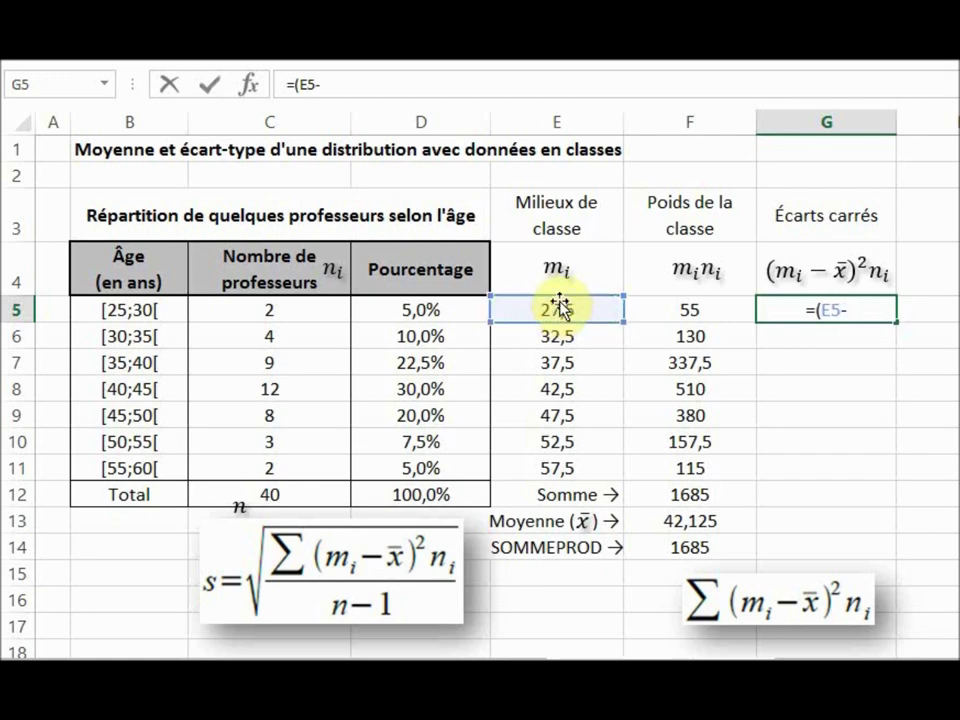
{"action": "left_click", "coordinate": [694, 521]}
{"action": "type", "text": ")"}
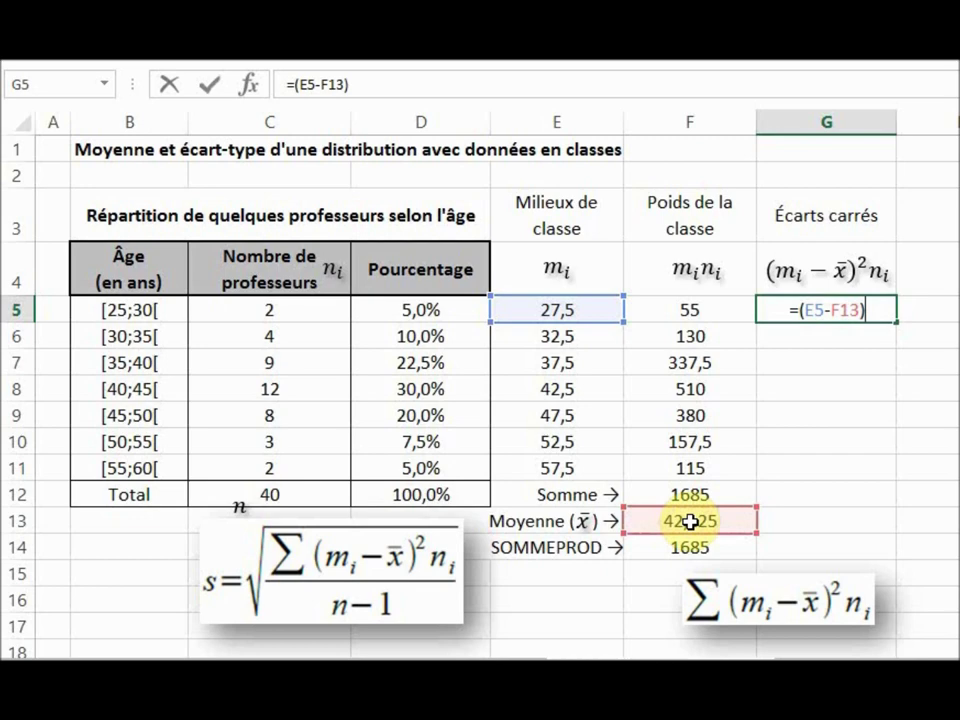
{"action": "type", "text": "^2*"}
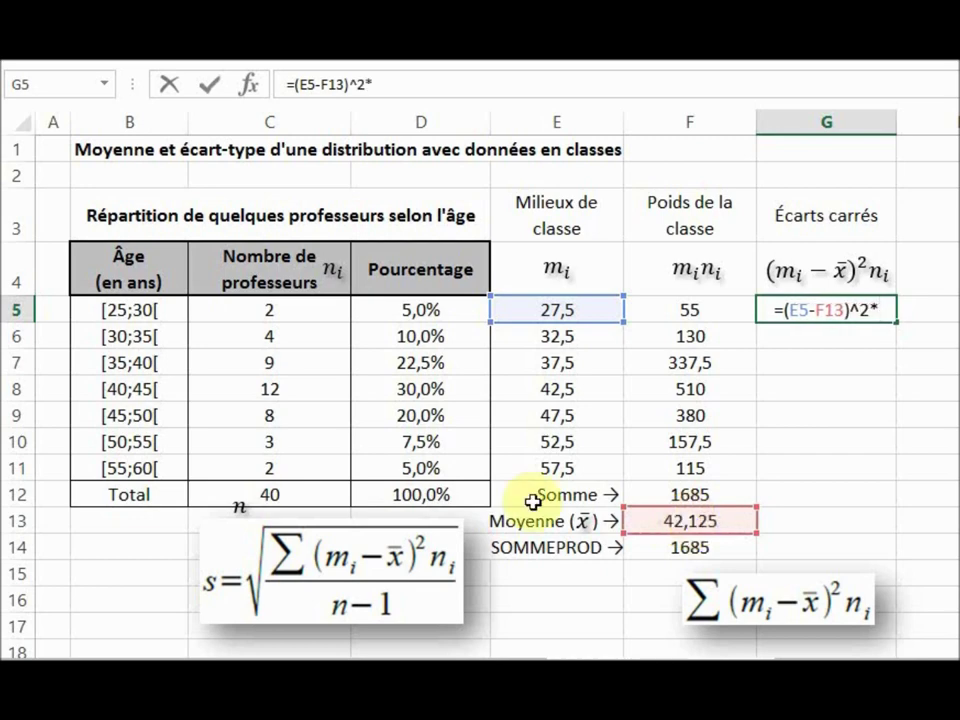
{"action": "left_click", "coordinate": [281, 307]}
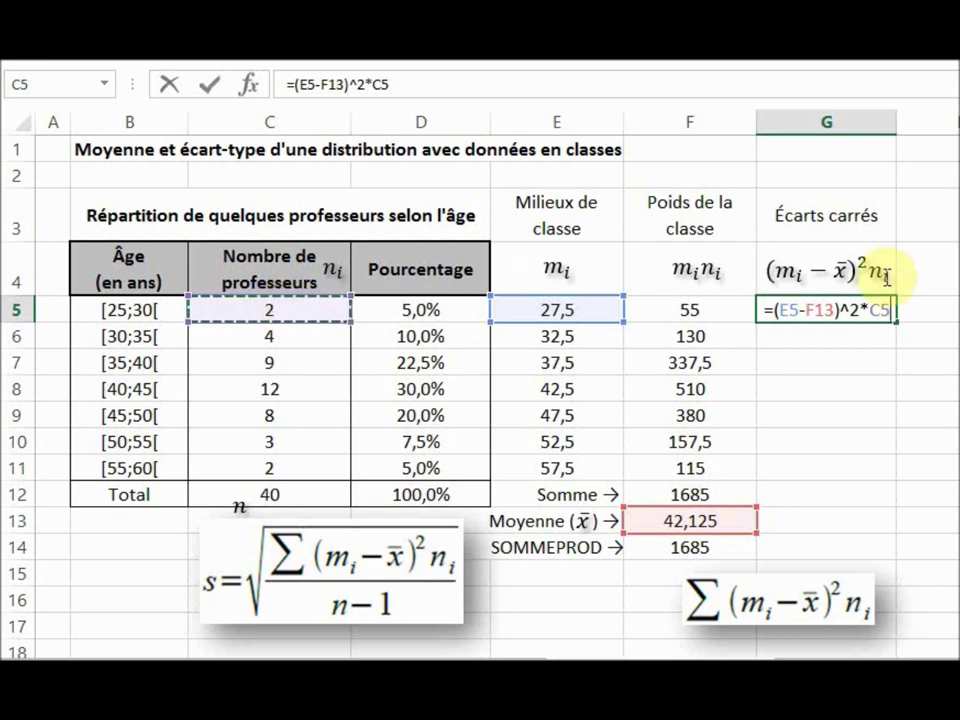
{"action": "key", "text": "Return"}
Step: Copy the G5 formula to G6 and inspect its shifted mean reference to F14
{"action": "left_click", "coordinate": [888, 312]}
{"action": "left_click_drag", "start_coordinate": [897, 322], "coordinate": [897, 348]}
{"action": "left_click", "coordinate": [846, 337]}
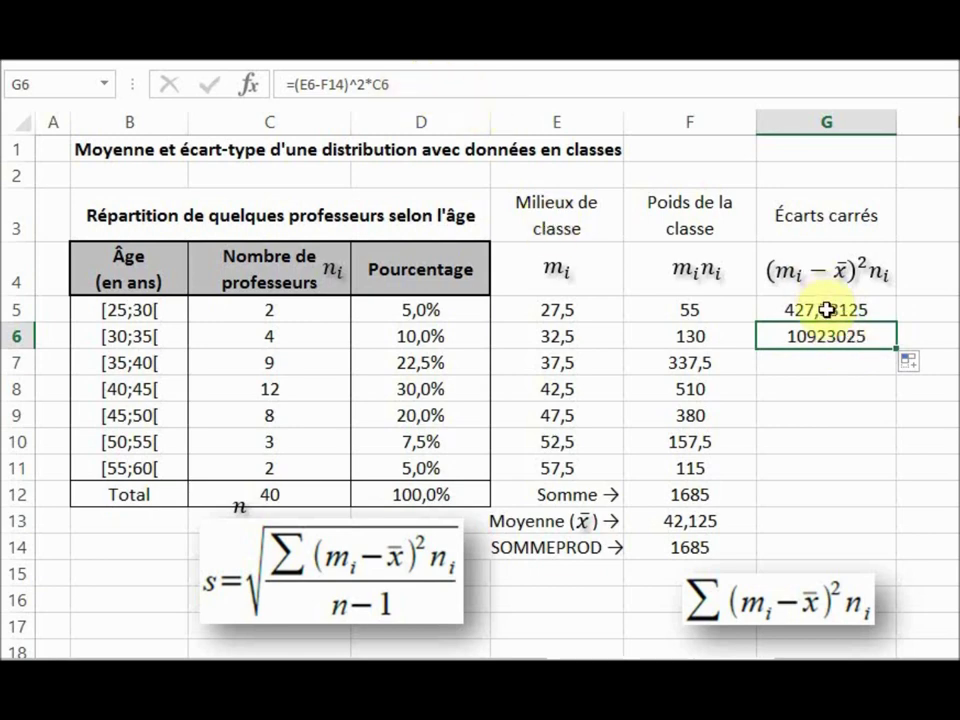
{"action": "double_click", "coordinate": [823, 345]}
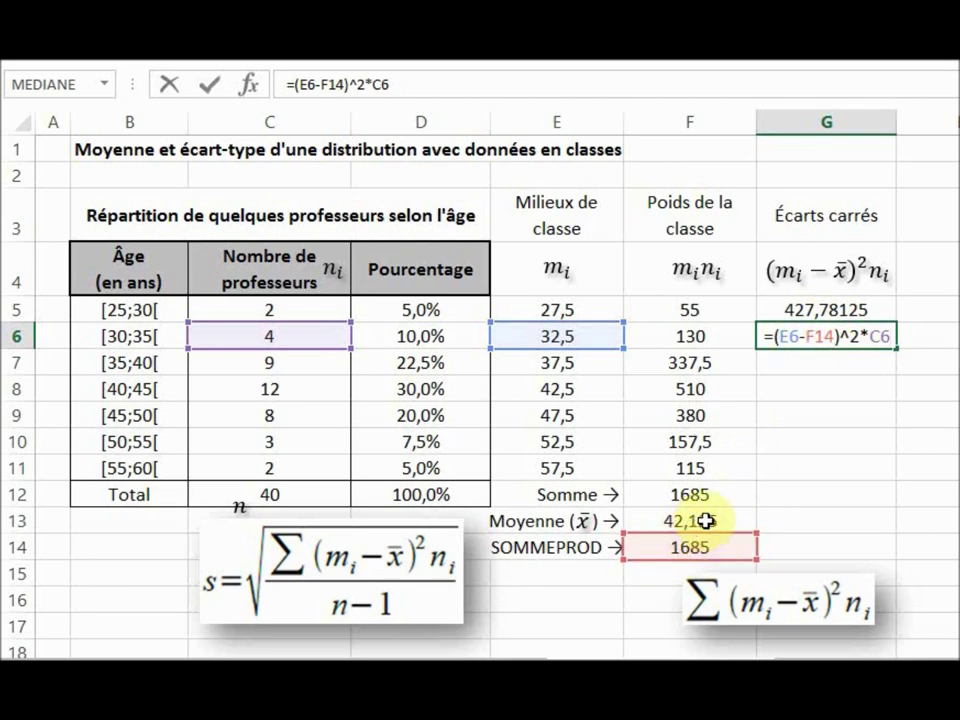
{"action": "left_click", "coordinate": [826, 310]}
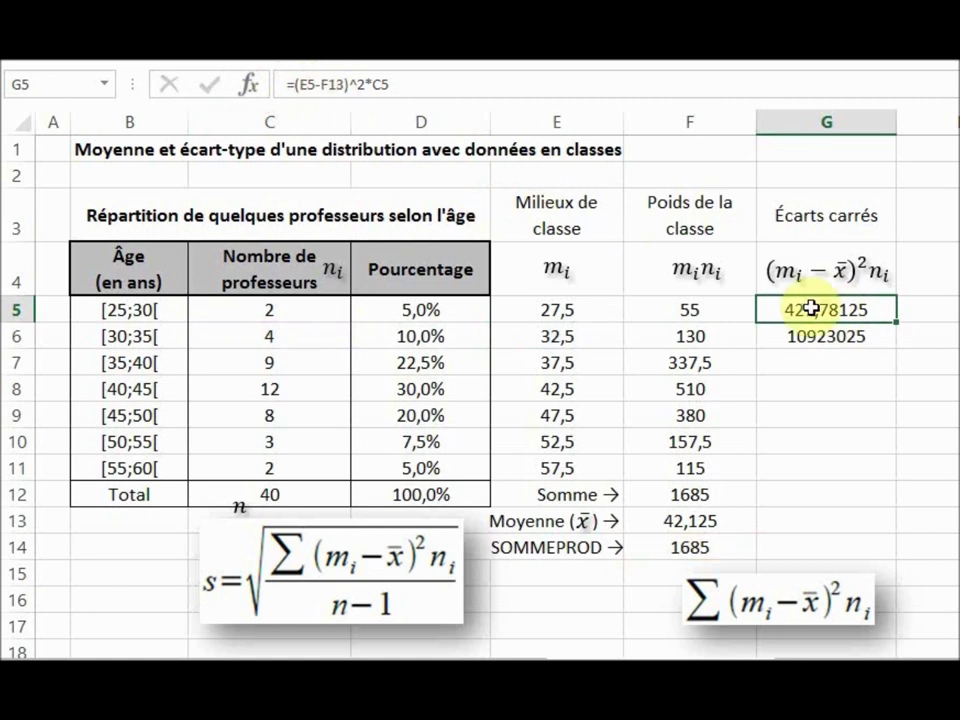
Step: Change G5's mean reference to absolute, making it =(E5-$F$13)^2*C5
{"action": "double_click", "coordinate": [827, 310]}
{"action": "left_click_drag", "start_coordinate": [828, 316], "coordinate": [804, 310]}
{"action": "left_click", "coordinate": [809, 310]}
{"action": "type", "text": "$"}
{"action": "key", "text": "Right"}
{"action": "type", "text": "$"}
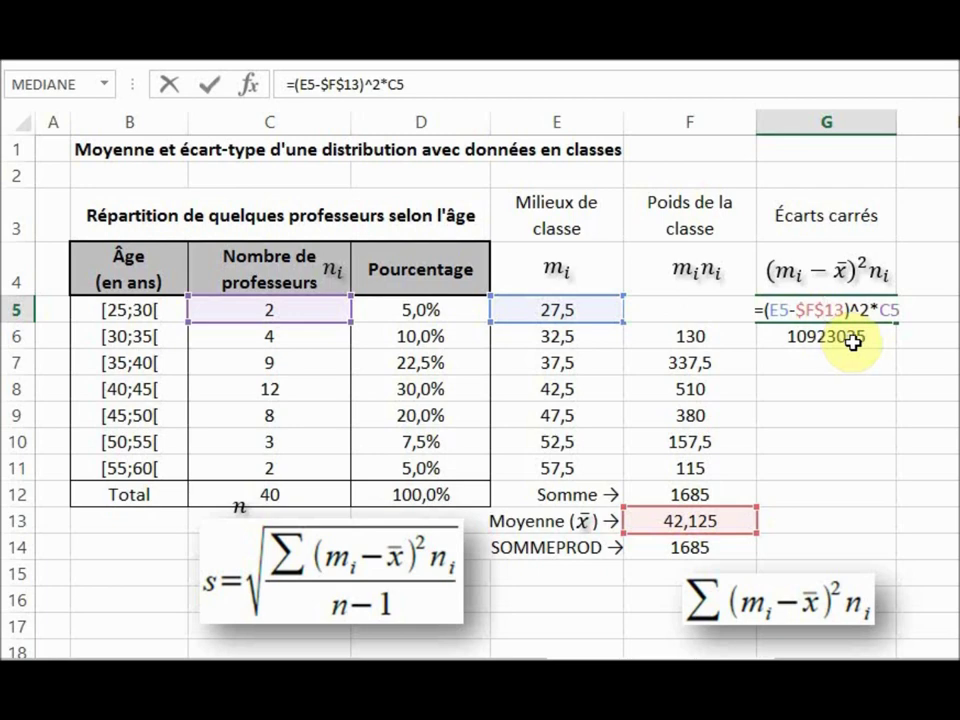
{"action": "key", "text": "ctrl+Return"}
Step: Fill the squared deviations from G5 down to G11, ending at 472,78125
{"action": "left_click_drag", "start_coordinate": [898, 322], "coordinate": [869, 475]}
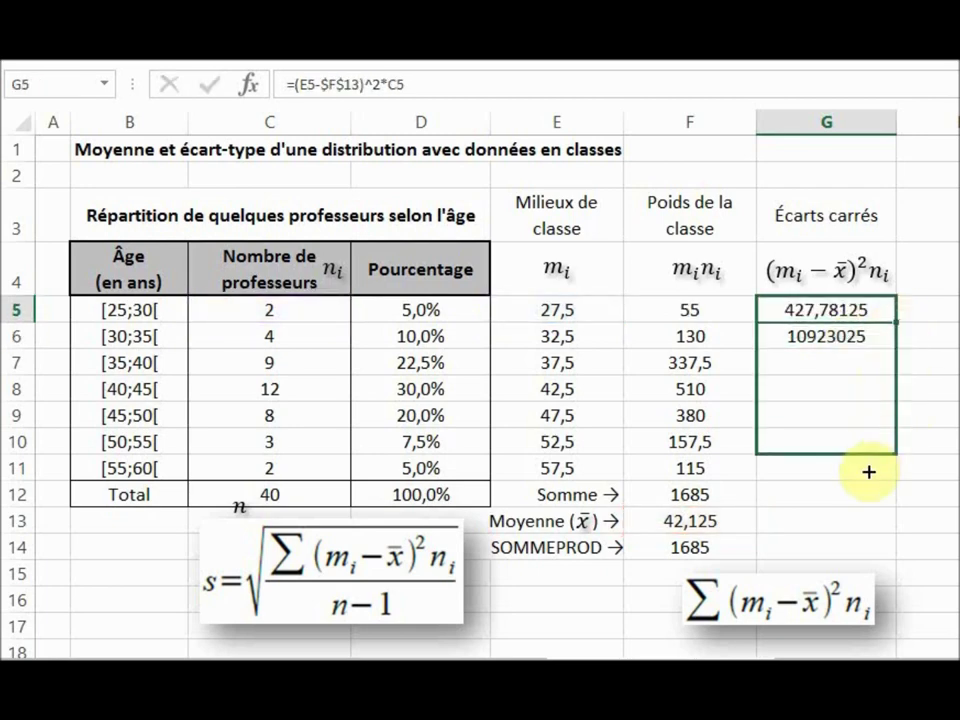
{"action": "left_click_drag", "start_coordinate": [869, 476], "coordinate": [869, 478]}
{"action": "left_click", "coordinate": [826, 494]}
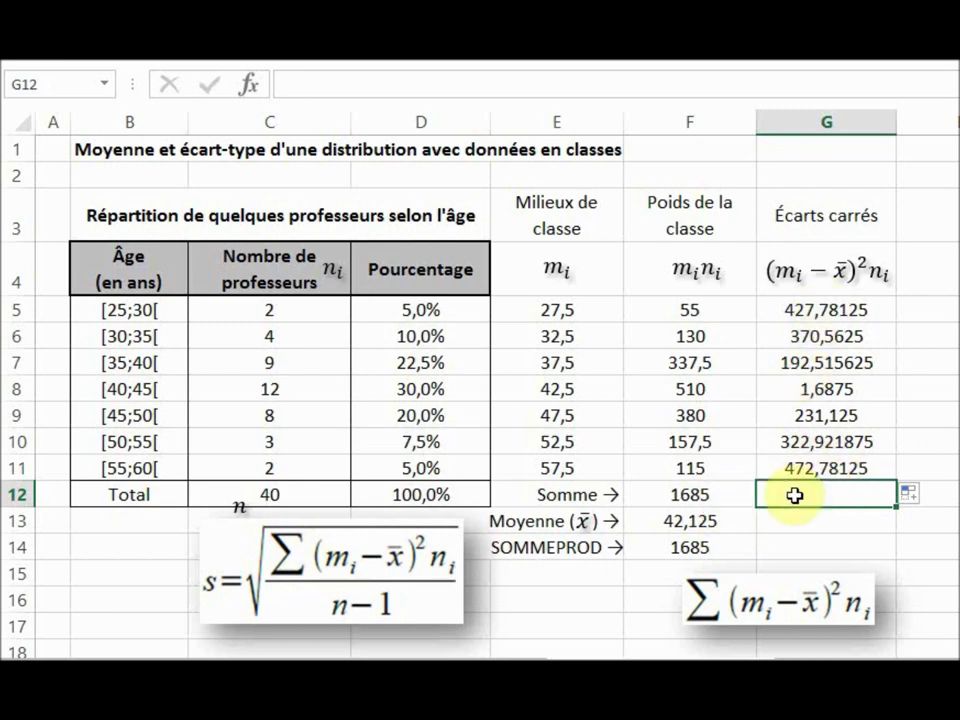
Step: Enter =SOMME(G5:G11) in G12, giving 2019,375, and delete the Σ formula image
{"action": "type", "text": "=SOMM"}
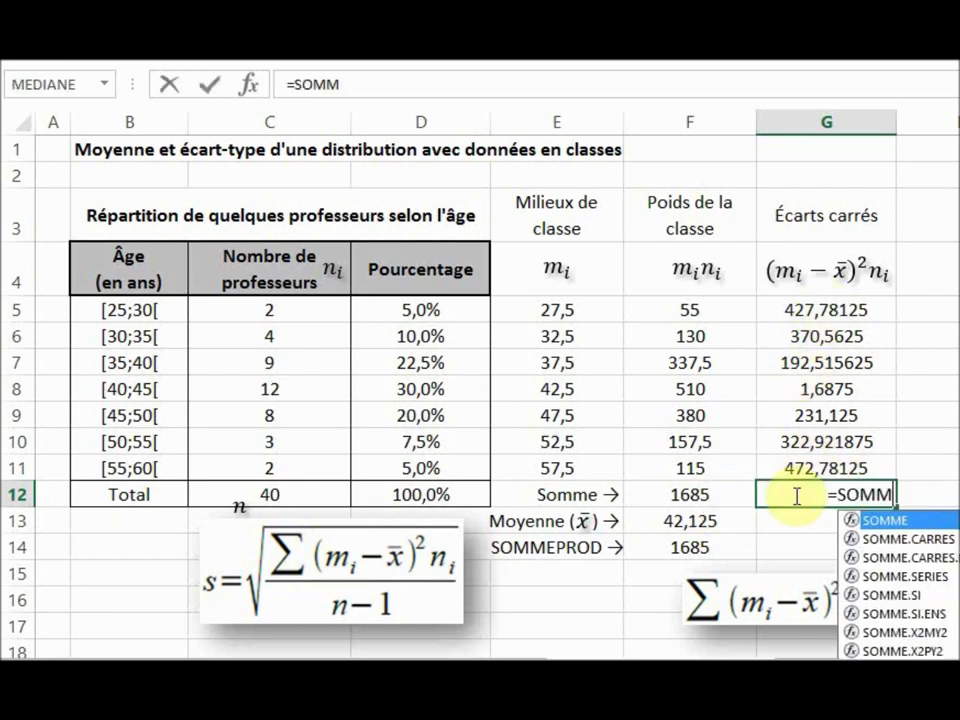
{"action": "type", "text": "E("}
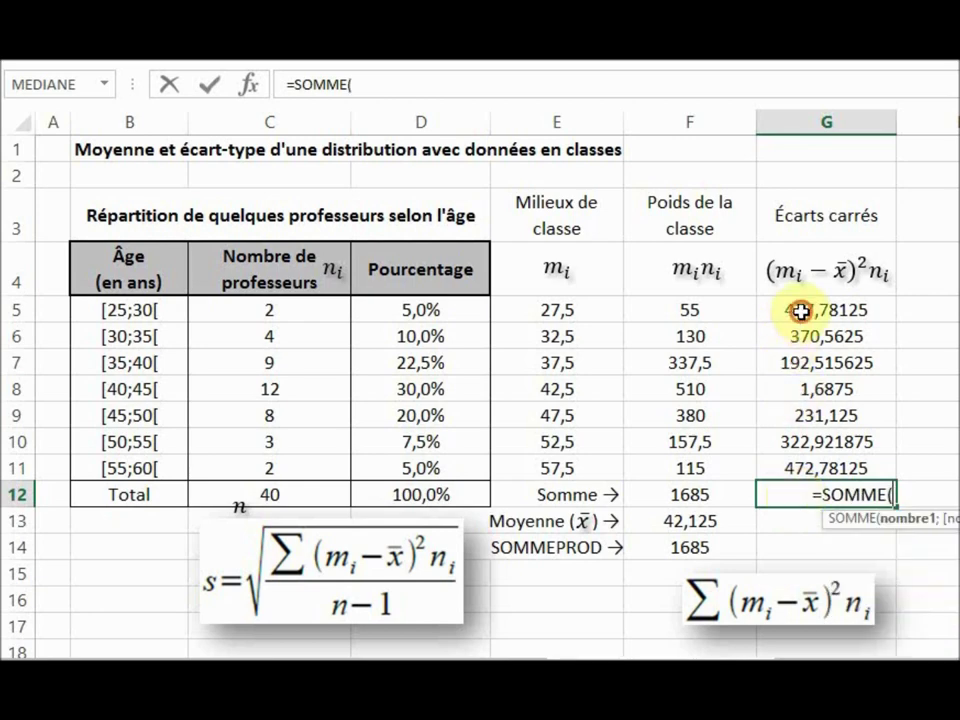
{"action": "left_click_drag", "start_coordinate": [799, 311], "coordinate": [803, 478]}
{"action": "key", "text": "Return"}
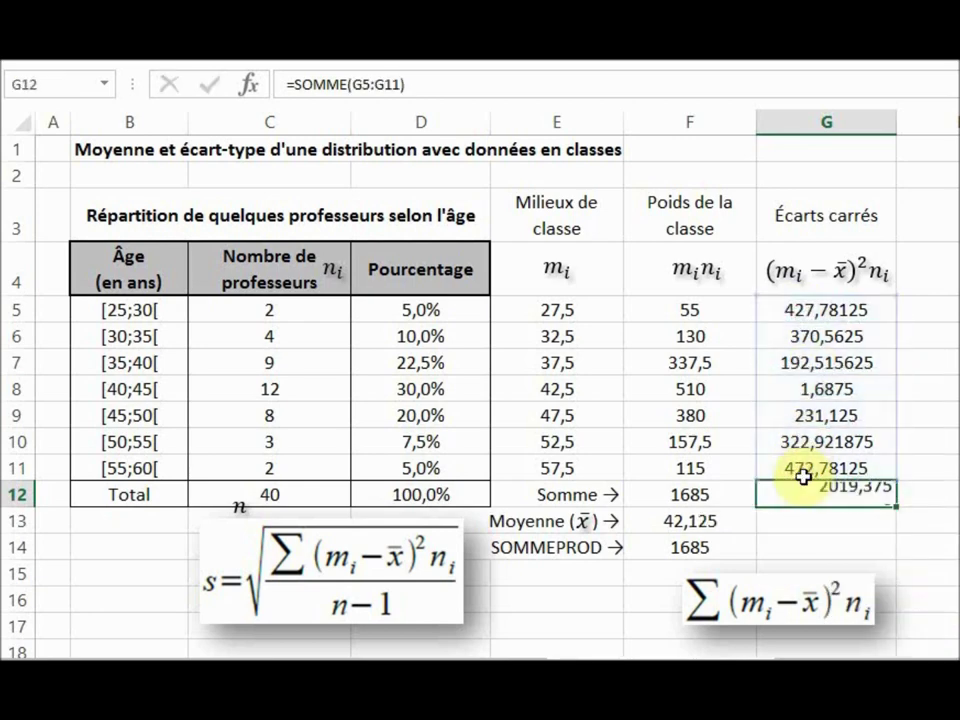
{"action": "mouse_move", "coordinate": [807, 605]}
{"action": "left_mouse_down"}
{"action": "mouse_move", "coordinate": [862, 530]}
{"action": "mouse_move", "coordinate": [828, 525]}
{"action": "left_mouse_up"}
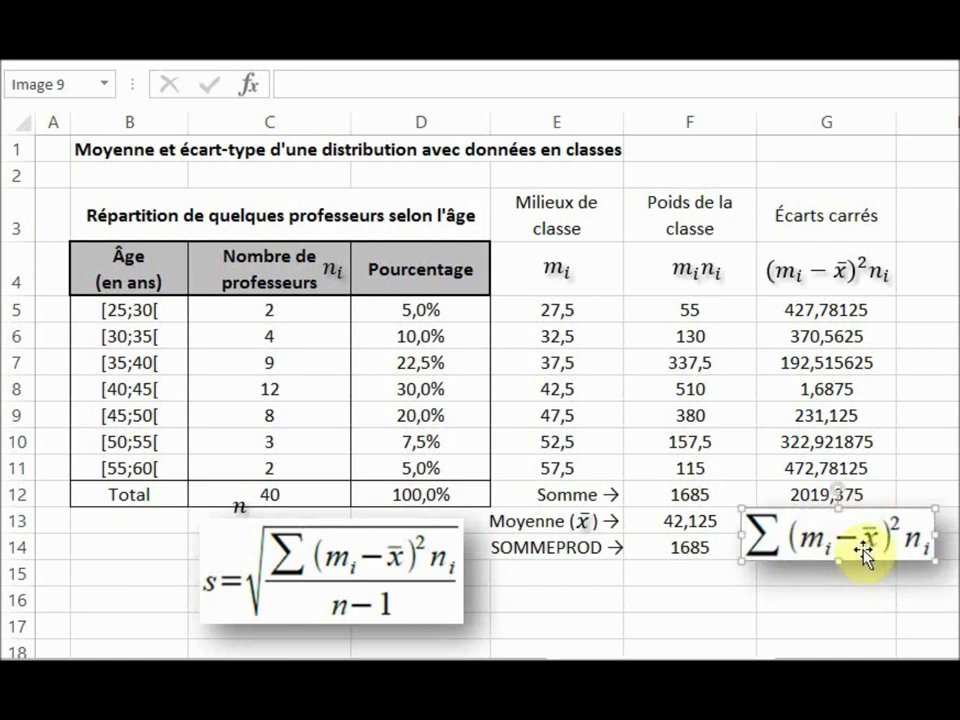
{"action": "key", "text": "Delete"}
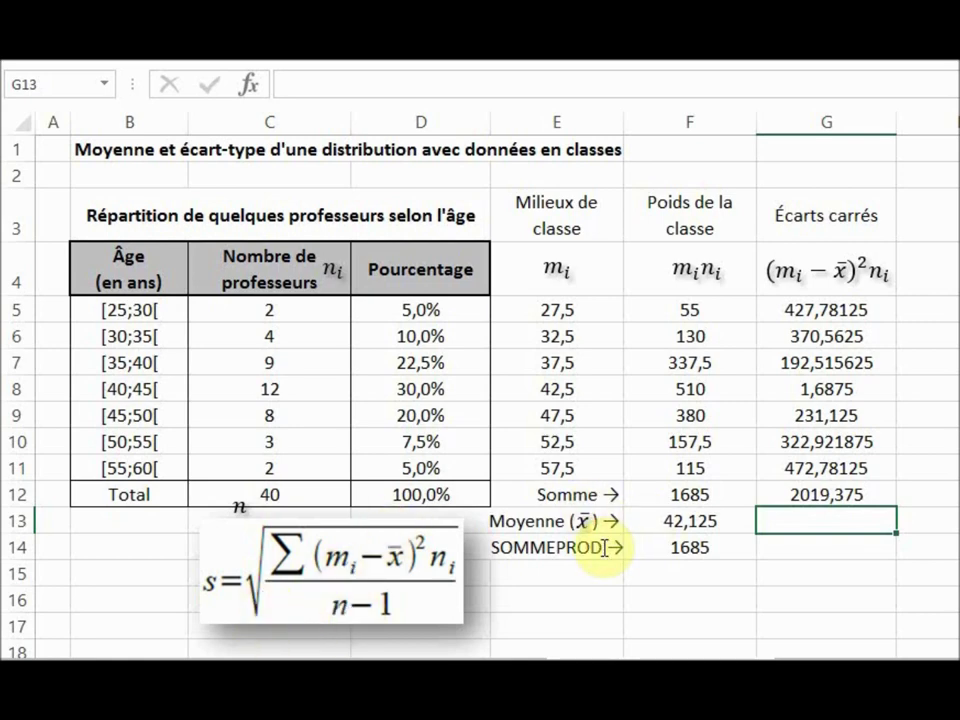
Step: Enter =RACINE(G12/(C12-1)) in G13, returning the standard deviation 7,195751952
{"action": "type", "text": "="}
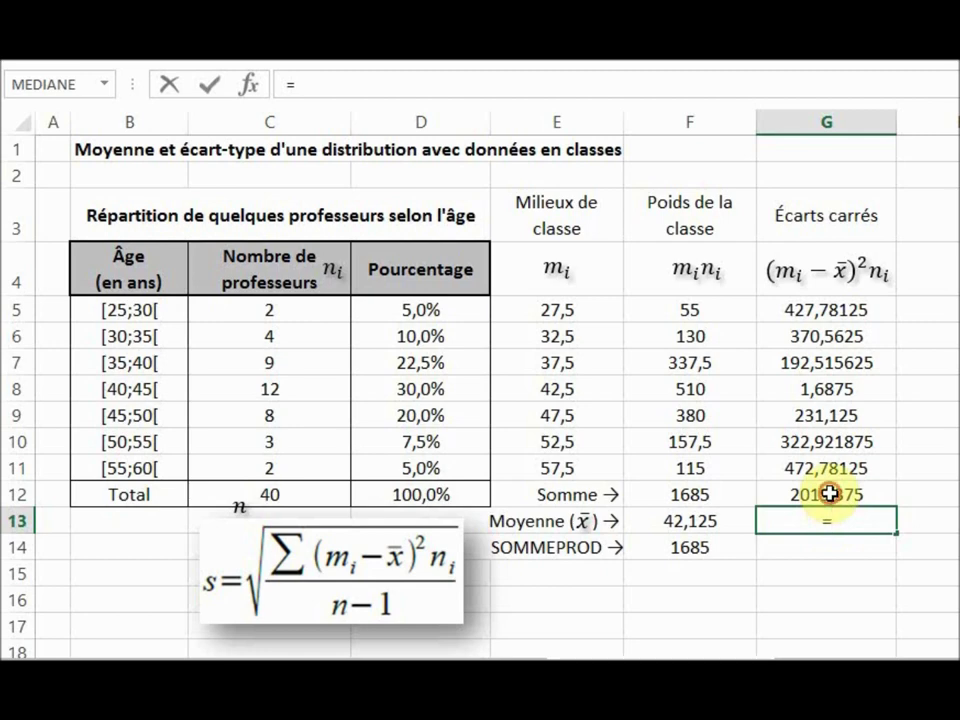
{"action": "left_click", "coordinate": [829, 493]}
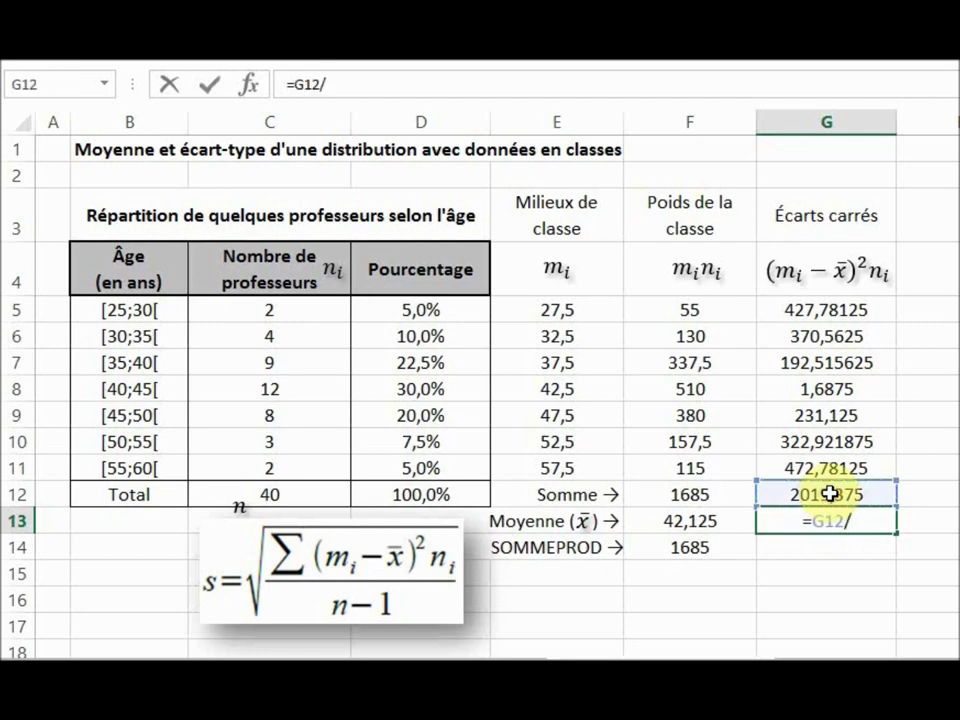
{"action": "left_click", "coordinate": [307, 495]}
{"action": "type", "text": "-1)"}
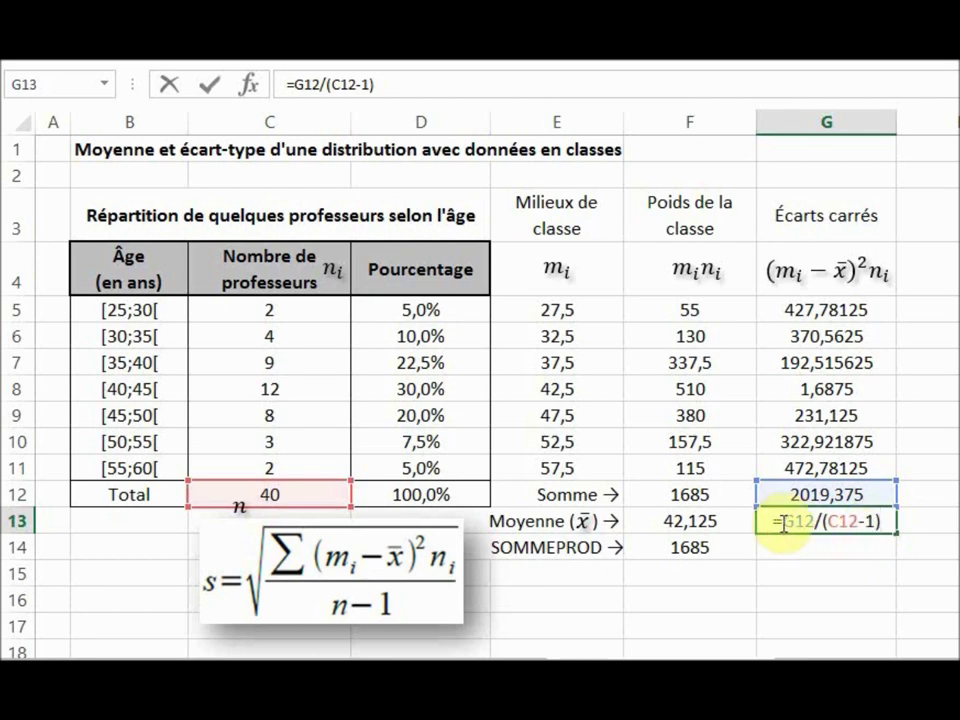
{"action": "type", "text": "RACINE("}
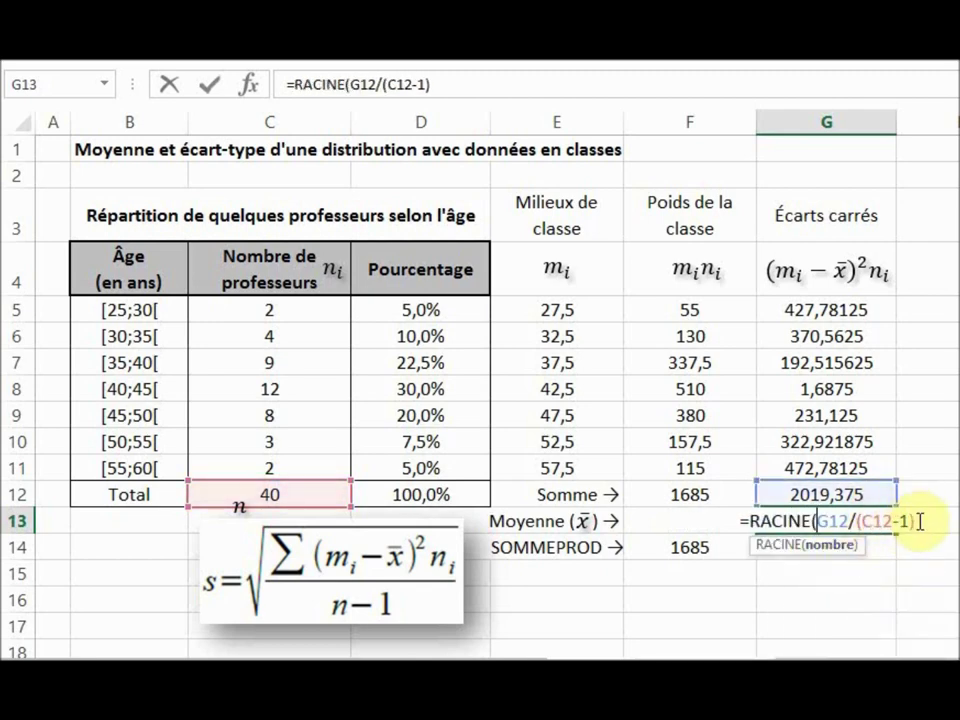
{"action": "type", "text": ")"}
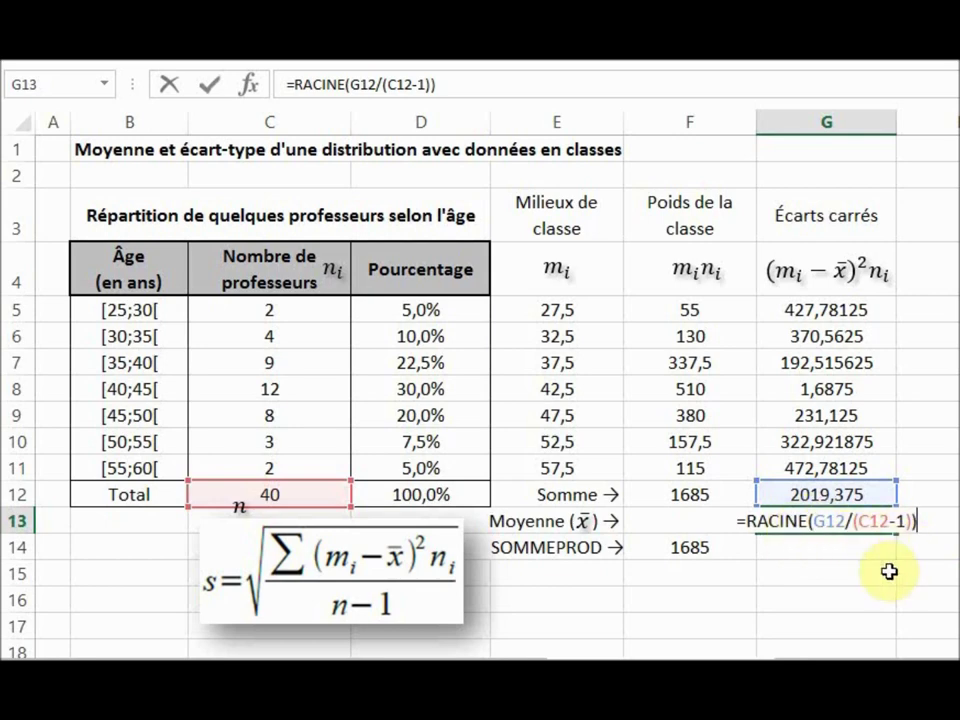
{"action": "key", "text": "Return"}
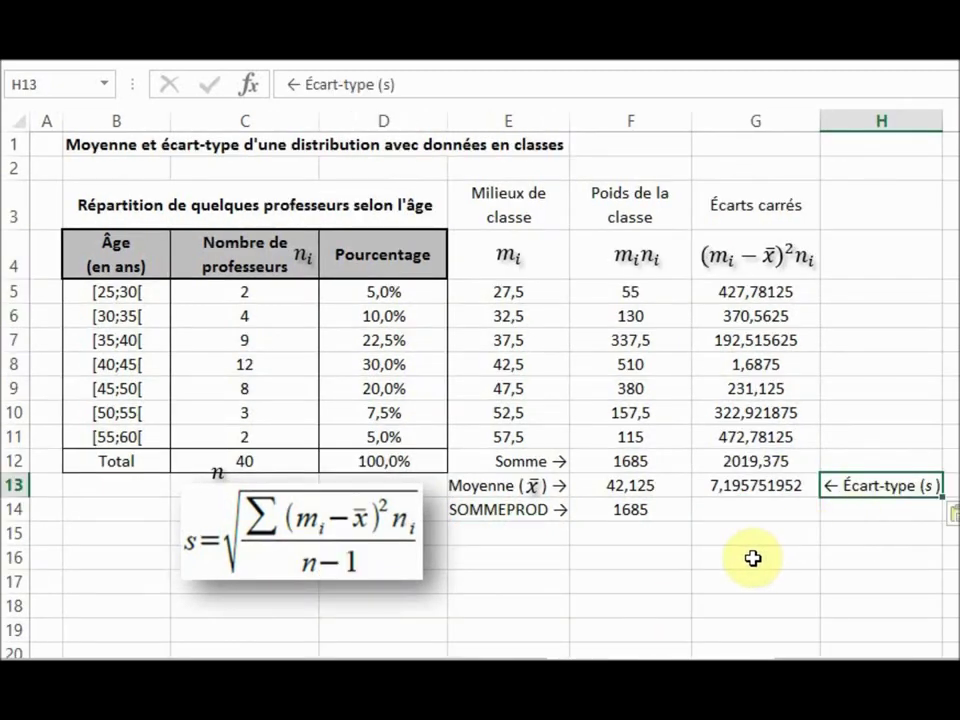
Step: Add a bottom border under the mean and standard deviation cells F13:G13
{"action": "left_click_drag", "start_coordinate": [630, 485], "coordinate": [755, 485]}
{"action": "left_click", "coordinate": [265, 95]}
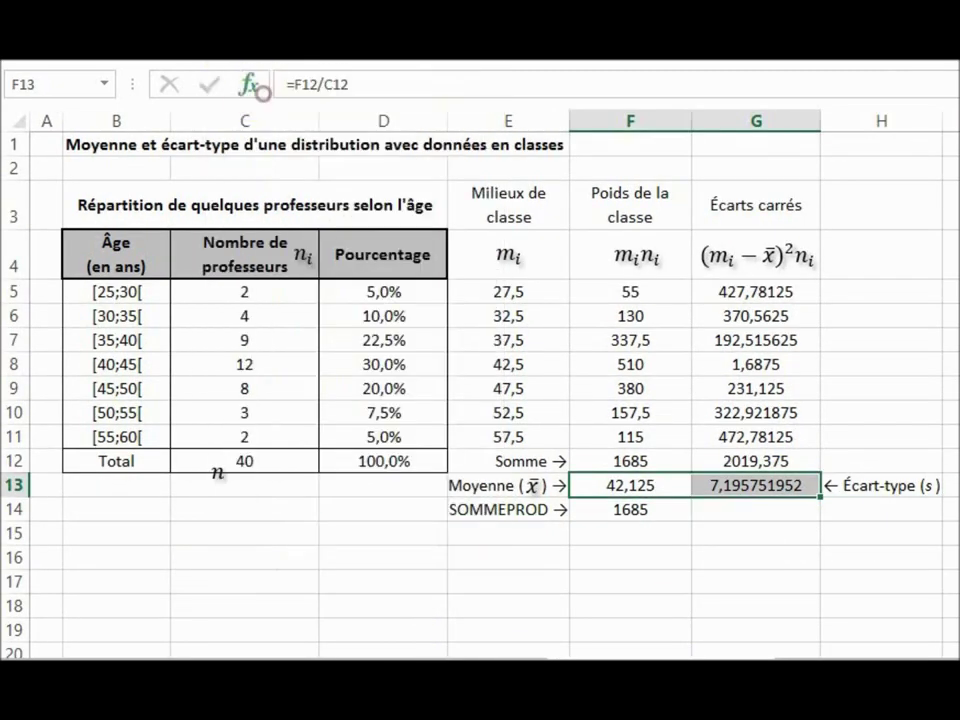
{"action": "left_click", "coordinate": [257, 60]}
{"action": "left_click", "coordinate": [257, 69]}
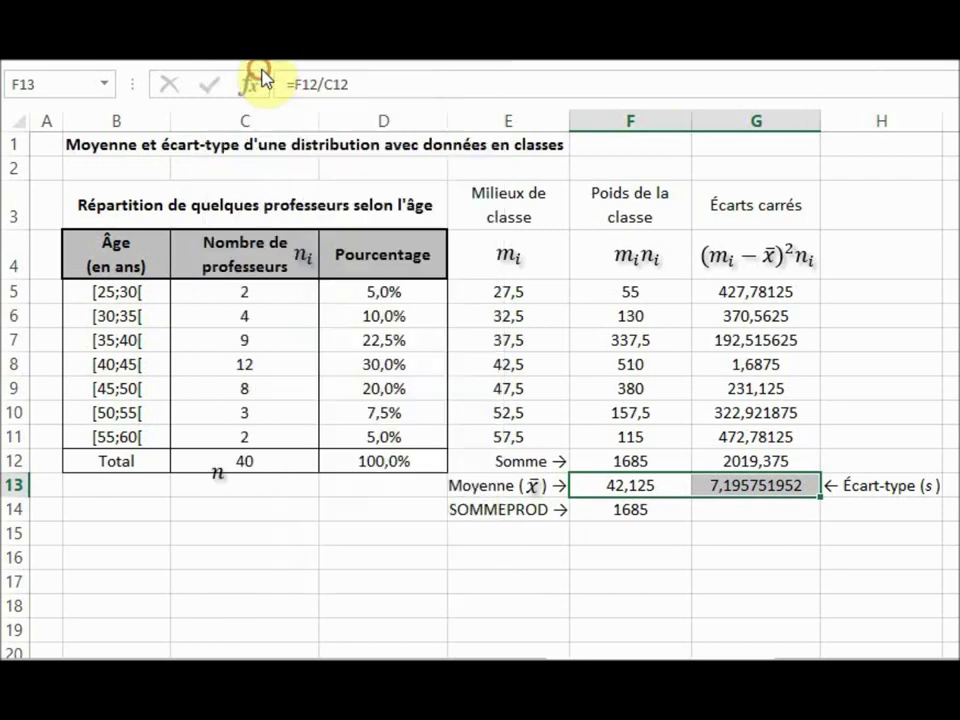
{"action": "left_click", "coordinate": [706, 549]}
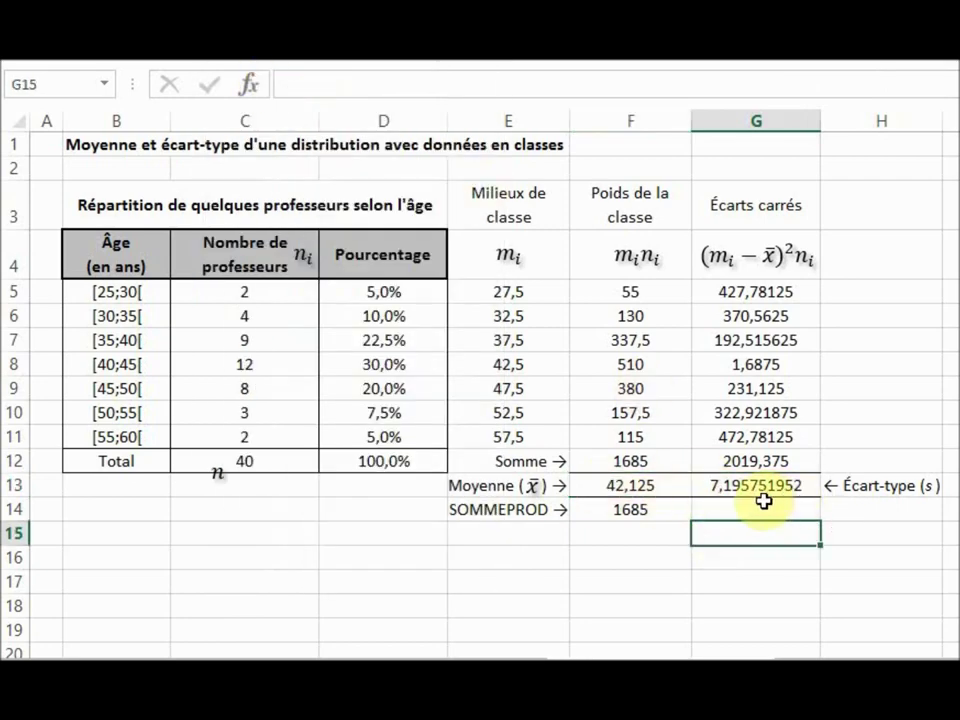